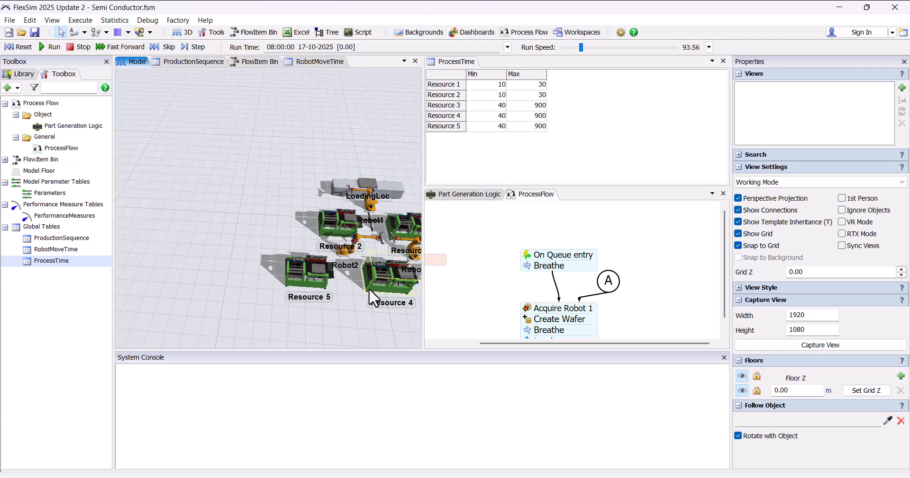
Step: Close the ProcessTime table view beside the 3D model, leaving the ProcessFlow in its place
drag(363, 289, 304, 276)
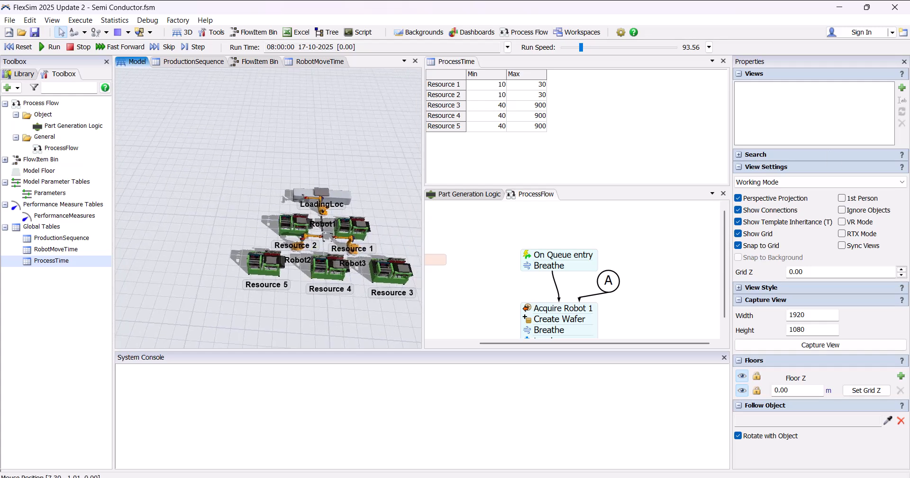
click(722, 60)
scroll(547, 216, down, 2)
drag(568, 247, 545, 206)
scroll(546, 205, down, 2)
drag(357, 222, 339, 218)
scroll(581, 183, down, 1)
drag(581, 185, 564, 191)
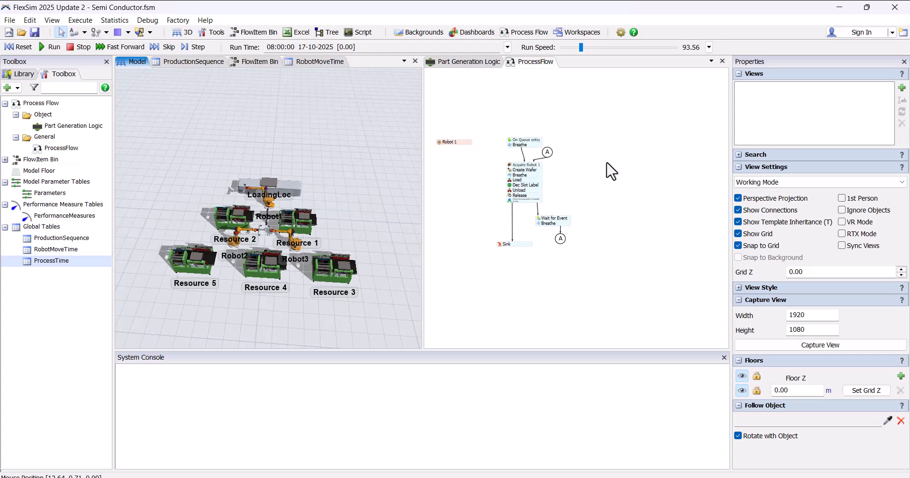
Step: Add an event-triggered source to the free area of the ProcessFlow and attach a Breathe activity beneath it
double_click(614, 174)
drag(703, 65, 598, 158)
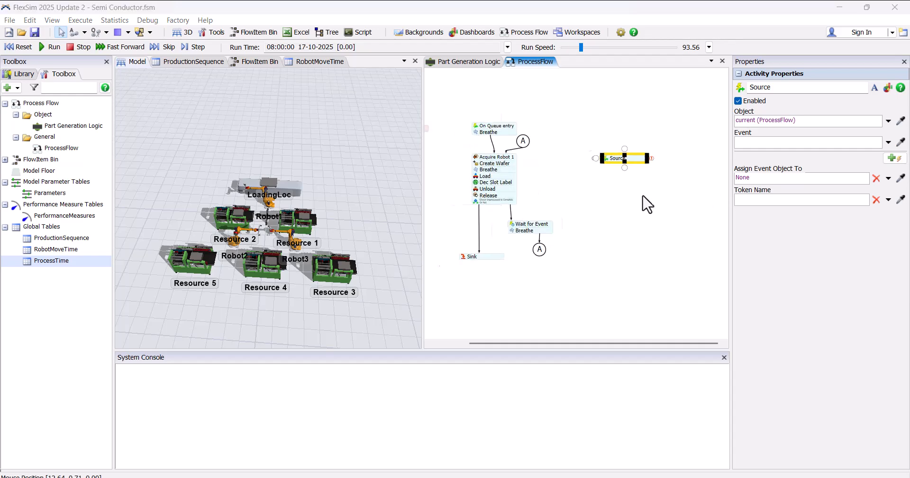
scroll(624, 173, up, 3)
double_click(615, 186)
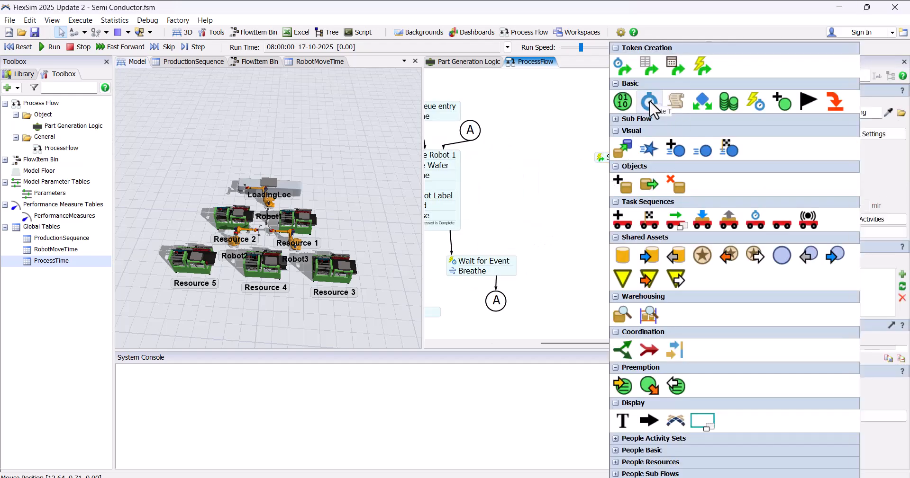
drag(650, 102, 667, 88)
mouse_move(605, 204)
mouse_down()
mouse_move(631, 190)
mouse_move(617, 166)
mouse_move(592, 195)
mouse_up()
drag(612, 222, 588, 170)
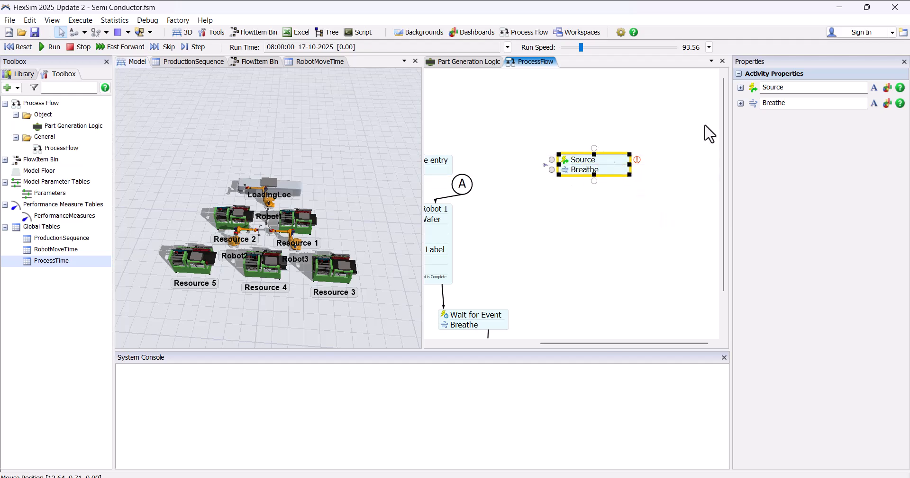
Step: Rename the new event-triggered source as On Resource Process Finish
click(807, 89)
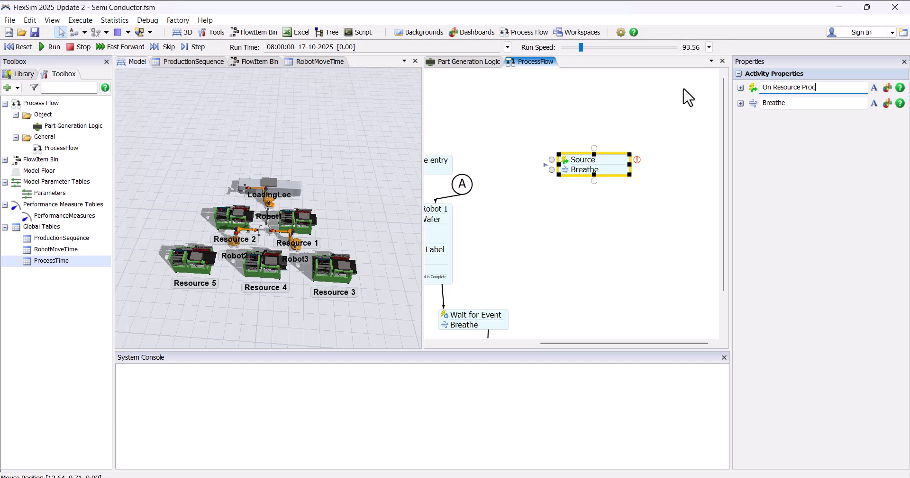
click(738, 130)
scroll(566, 164, up, 2)
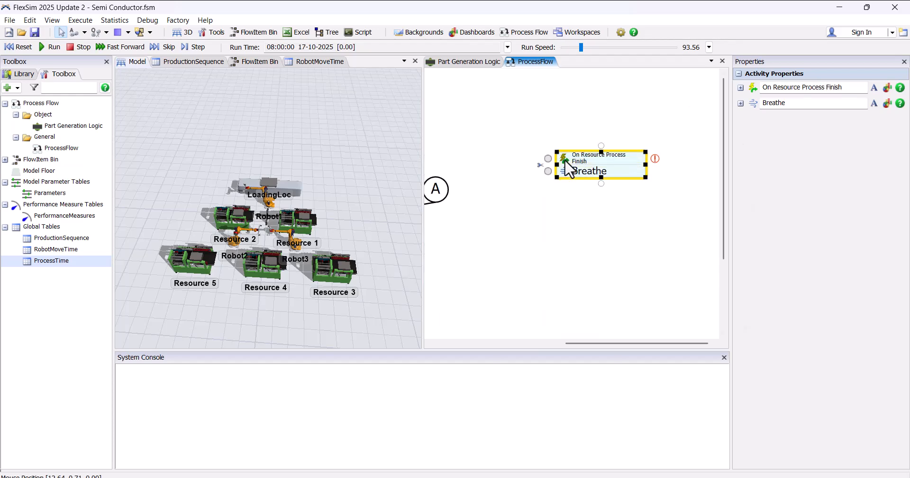
Step: Set the On Resource Process Finish source to listen to Resource 1 with the event On Process Finish
click(565, 160)
click(728, 209)
click(296, 223)
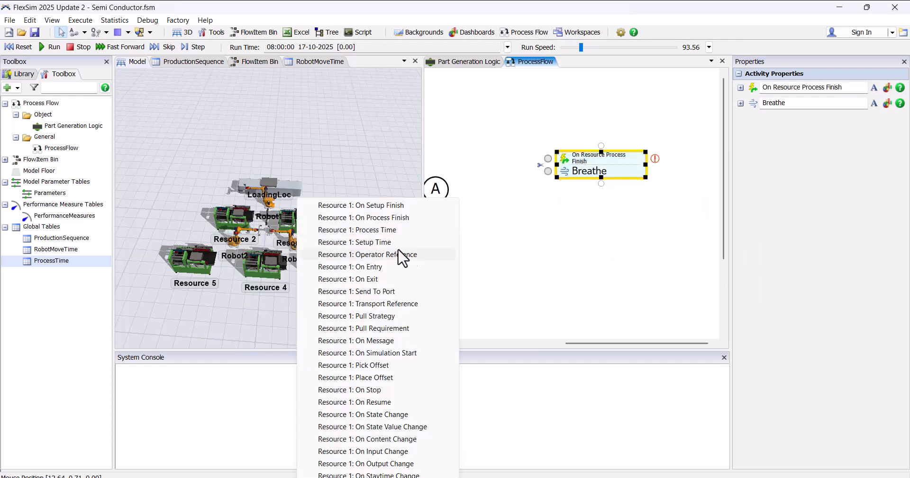
click(388, 231)
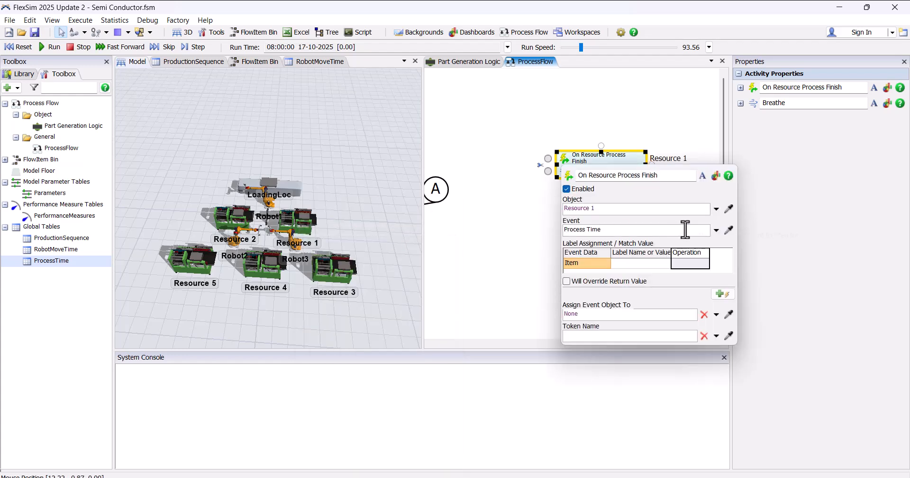
click(716, 231)
click(654, 191)
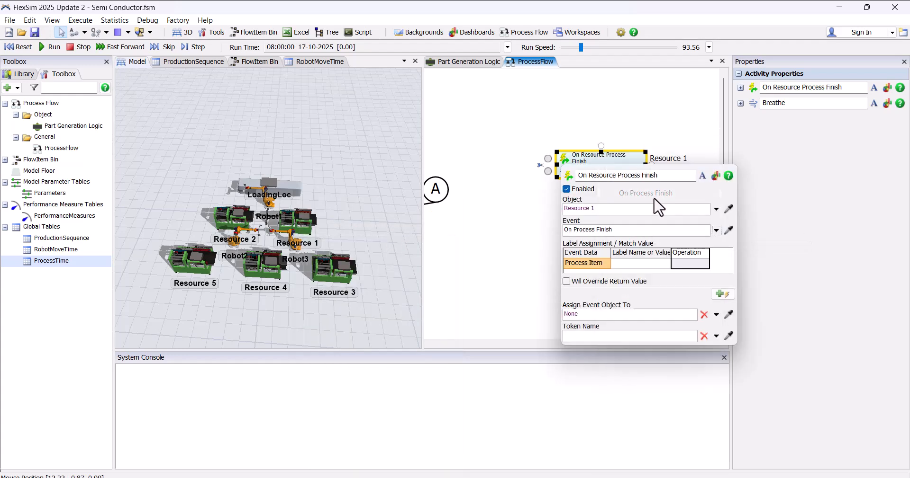
Step: Assign the source's Process Item event data to a label named Wafer
click(636, 270)
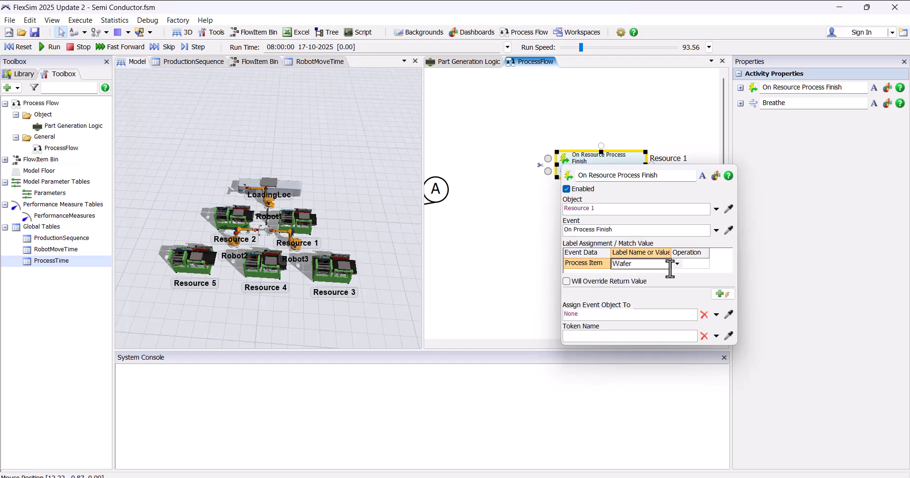
click(689, 265)
click(695, 265)
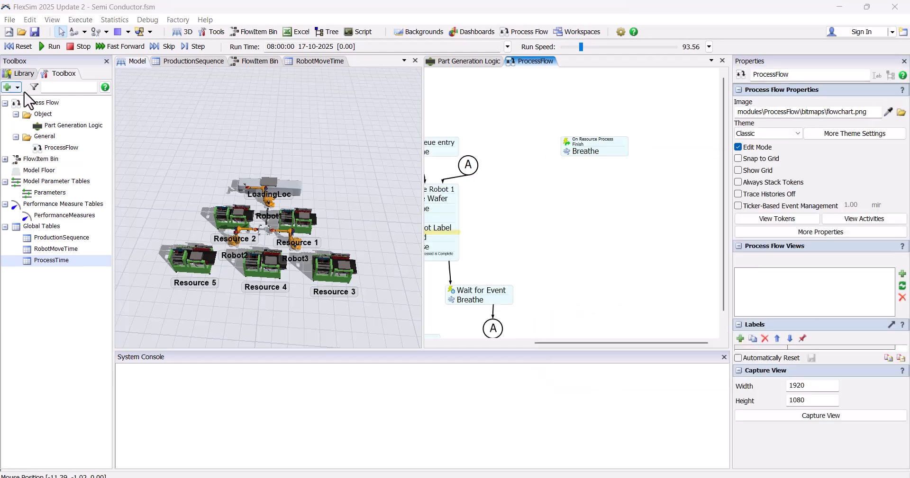
Step: Create a new group named Resource 3,4&5
click(8, 88)
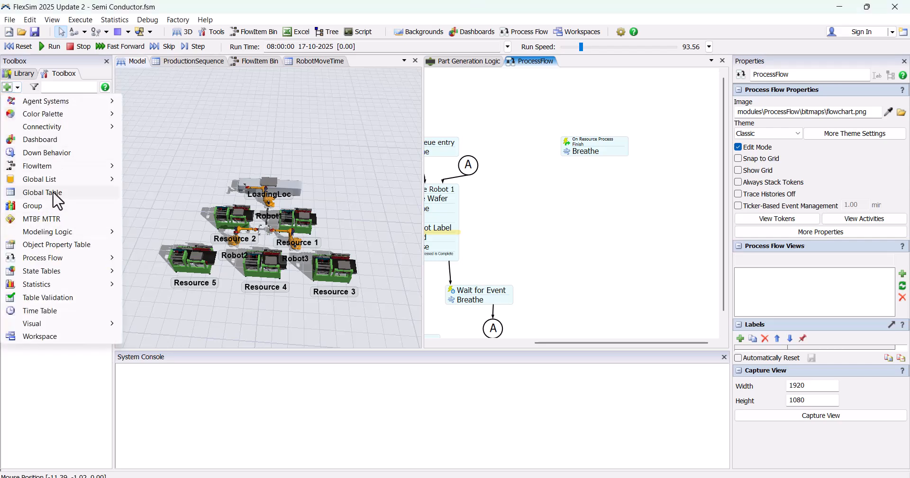
click(52, 205)
text(Resource 3)
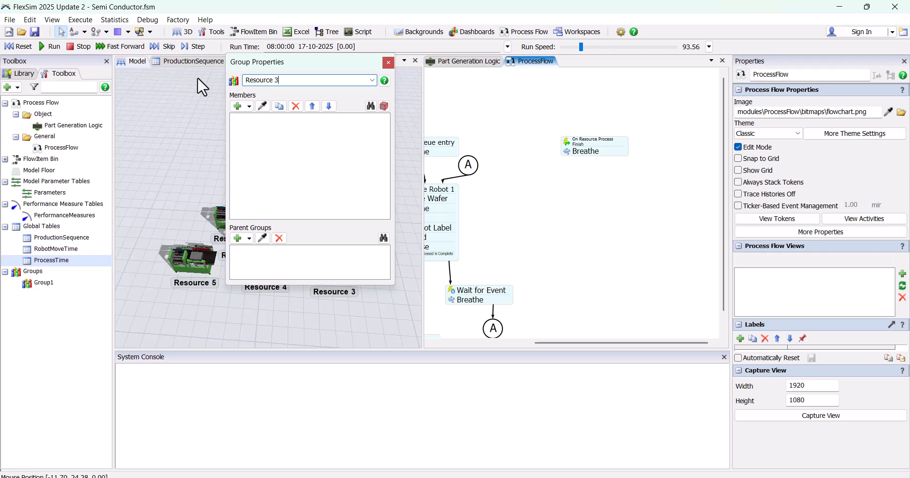
text(,4&5)
Step: Add Resource 3, Resource 4 and Resource 5 from the 3D model as members of the group and close its properties
drag(346, 65, 627, 72)
click(546, 113)
click(341, 266)
click(544, 114)
click(264, 260)
click(544, 114)
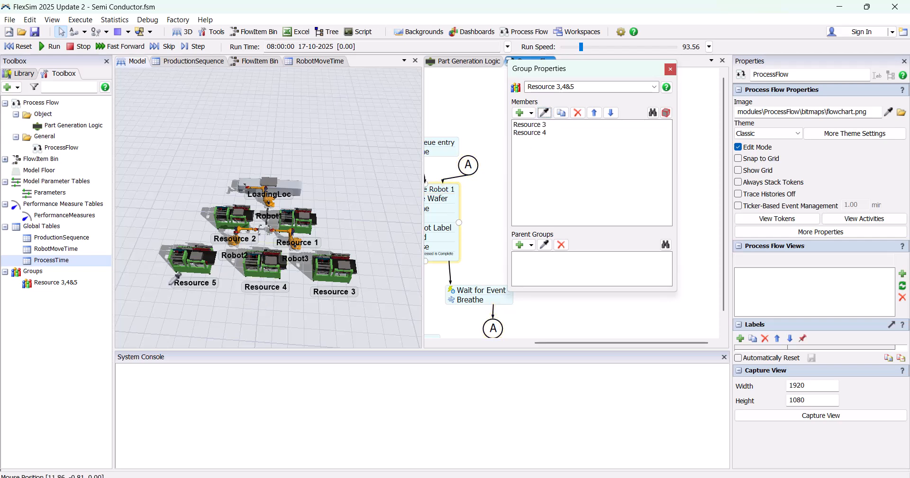
click(190, 263)
click(216, 149)
click(669, 70)
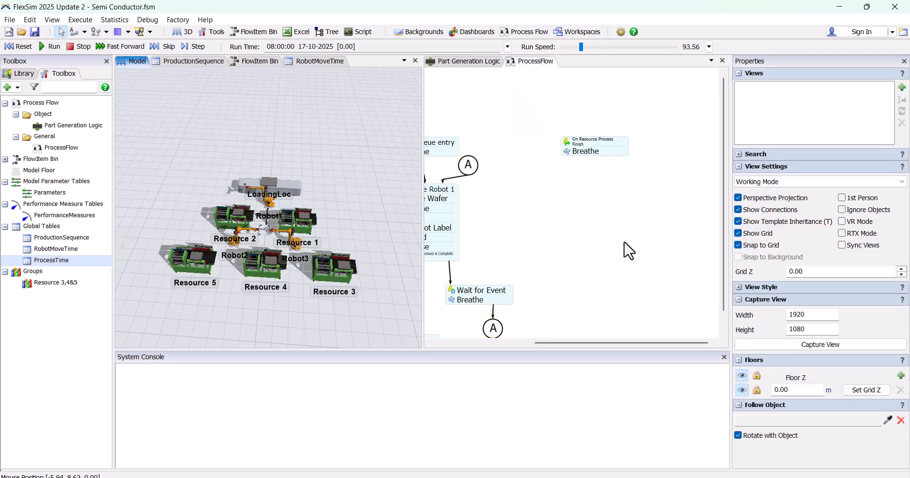
Step: Add a shared Resource asset beside the On Resource Process Finish block and name it Resource 3,4 & 5
scroll(620, 187, down, 1)
drag(621, 187, 548, 191)
double_click(553, 199)
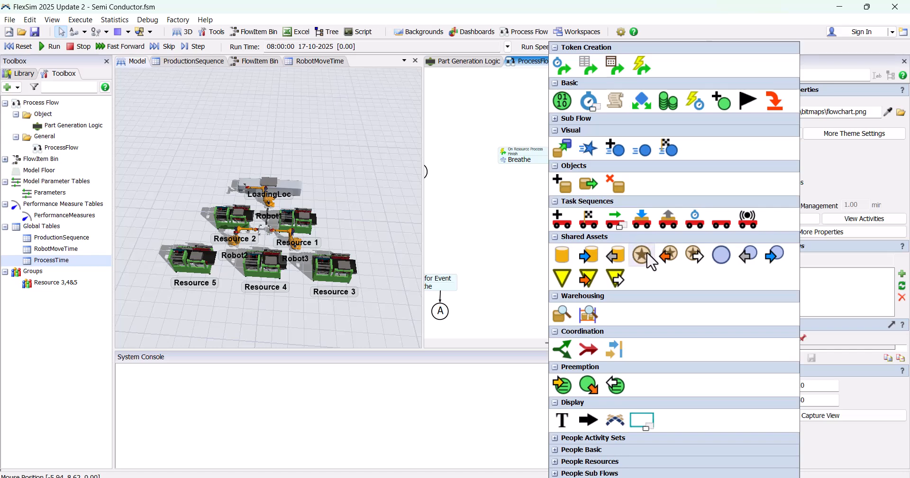
click(642, 256)
drag(605, 209, 660, 158)
click(787, 88)
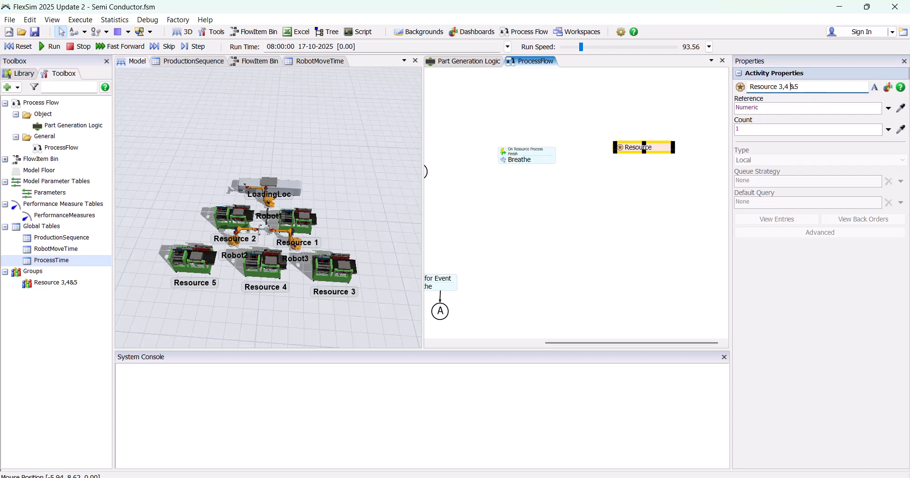
text(3,4 & 5)
Step: Set the reference of the Resource 3,4 & 5 asset to the group Resource 3,4&5
click(888, 108)
mouse_move(801, 203)
click(719, 207)
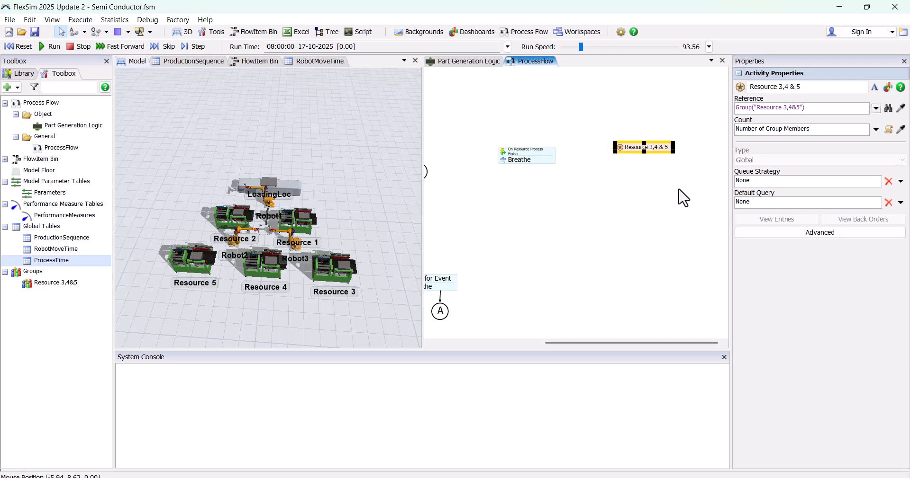
click(612, 175)
Step: Add an Acquire activity below Breathe, link it to the Resource 3,4 & 5 asset and connect Breathe to it
scroll(542, 175, up, 1)
drag(542, 175, 564, 166)
double_click(539, 170)
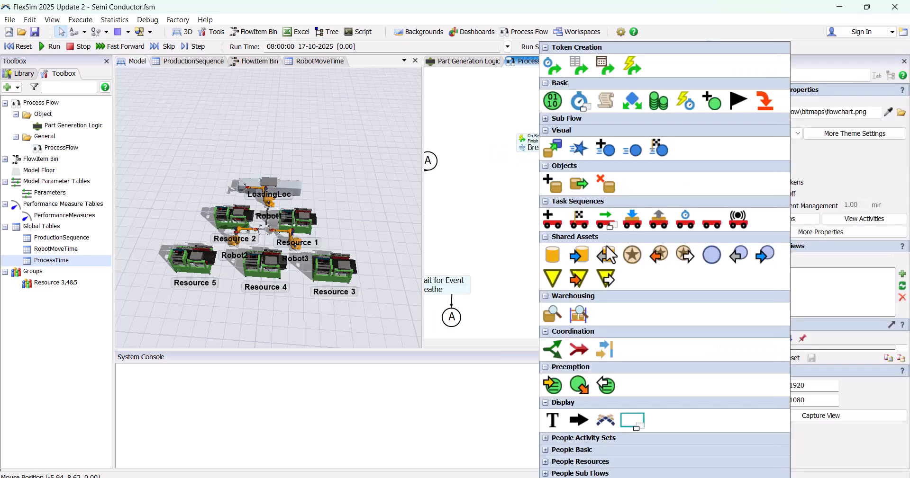
click(606, 255)
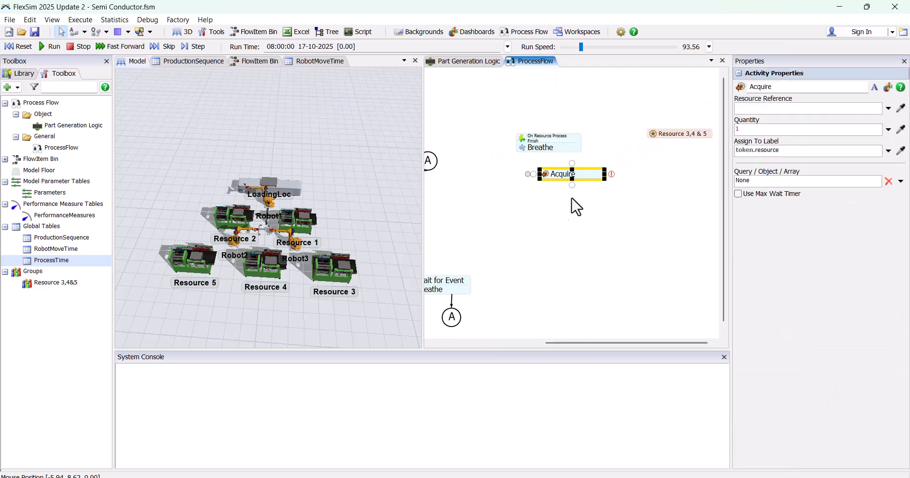
drag(612, 174, 680, 134)
mouse_move(564, 176)
mouse_down()
mouse_move(552, 154)
mouse_move(551, 171)
mouse_up()
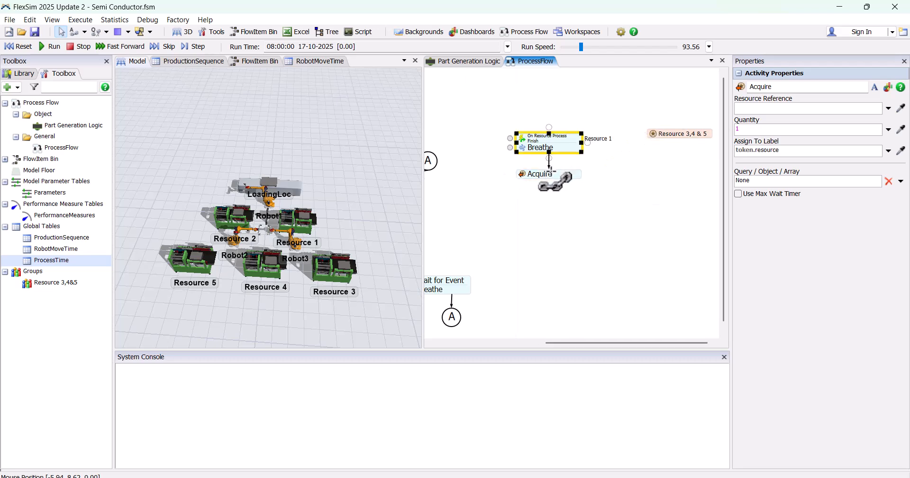
Step: Set the Acquire activity's assigned label to token.Resource
scroll(537, 195, up, 2)
double_click(516, 176)
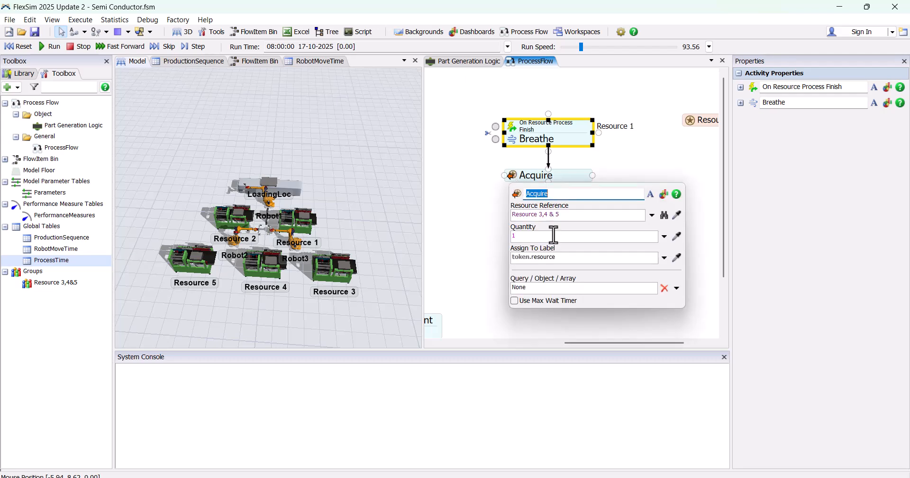
click(558, 259)
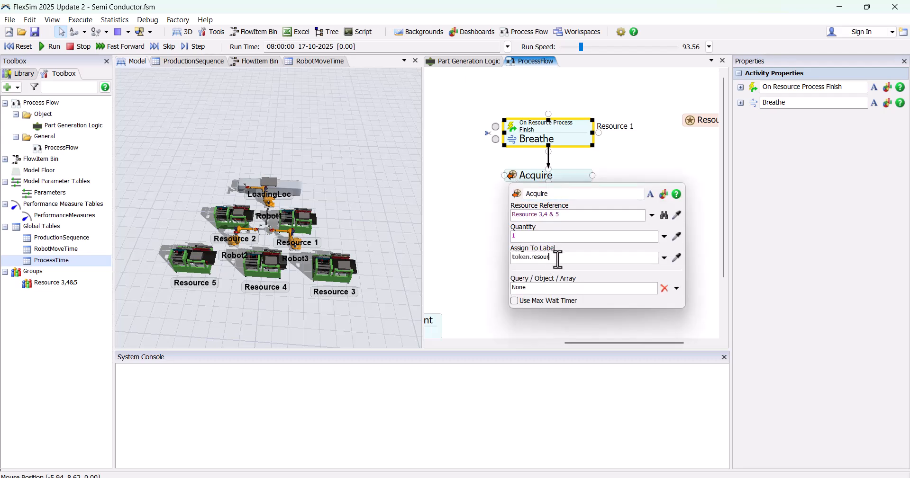
text(Resource)
click(447, 190)
Step: Create another group named Robot 2 & 3
drag(228, 296, 147, 240)
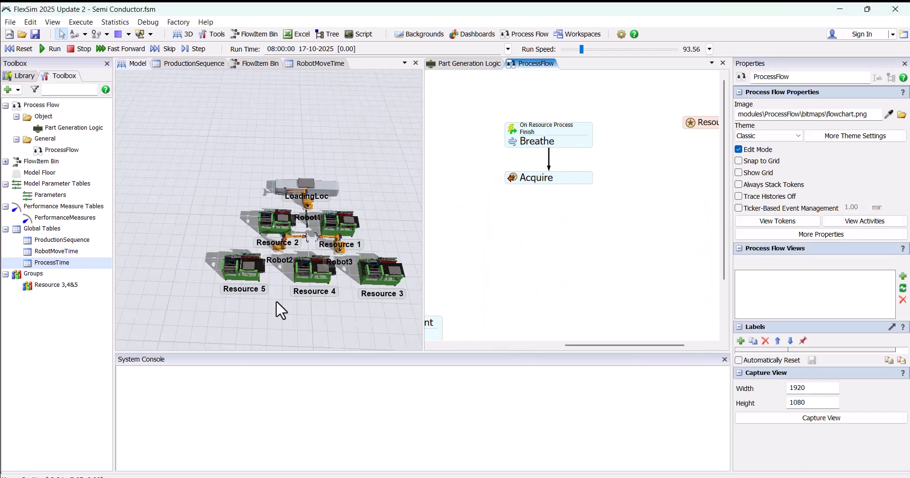
scroll(147, 240, up, 3)
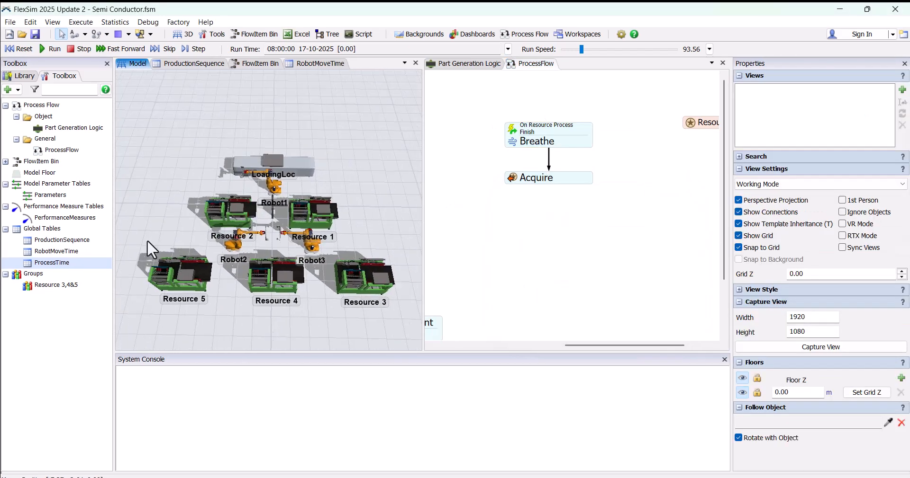
click(17, 90)
click(48, 209)
double_click(296, 82)
text(Robot 2& 3)
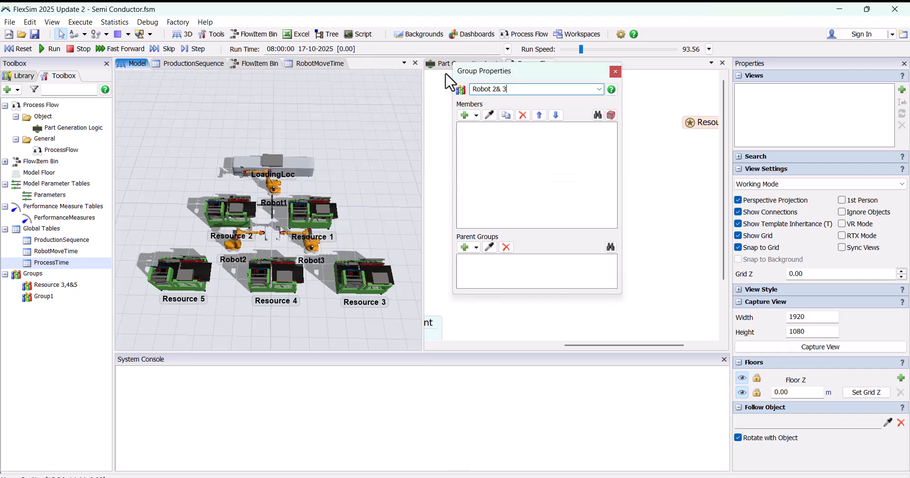
Step: Add Robot3 and Robot2 from the 3D model as members of the new group and close its properties
click(489, 115)
click(310, 244)
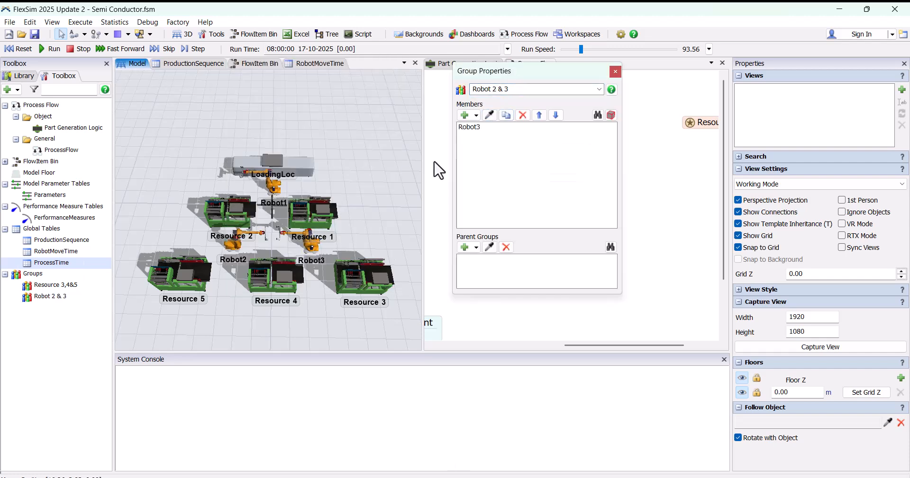
click(228, 244)
click(630, 194)
click(615, 72)
Step: Add a second Acquire activity and attach it directly beneath the first one
scroll(638, 183, down, 2)
drag(637, 184, 631, 162)
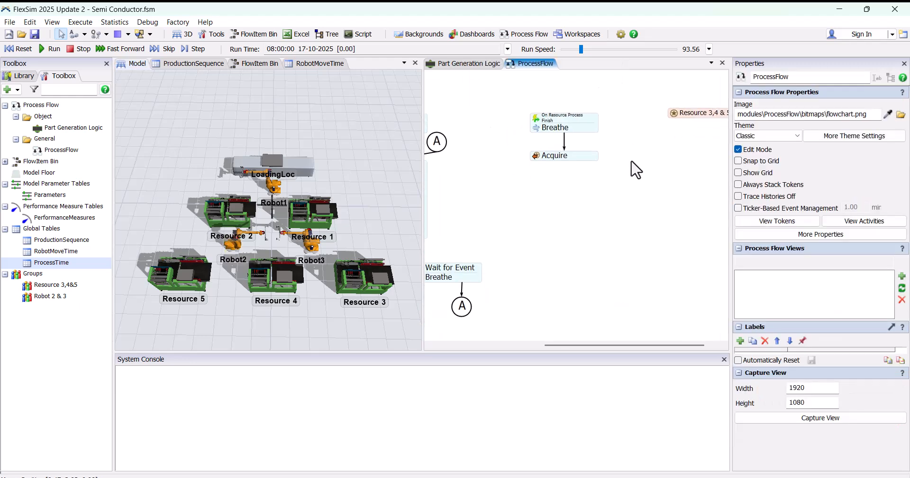
scroll(535, 195, up, 1)
double_click(525, 190)
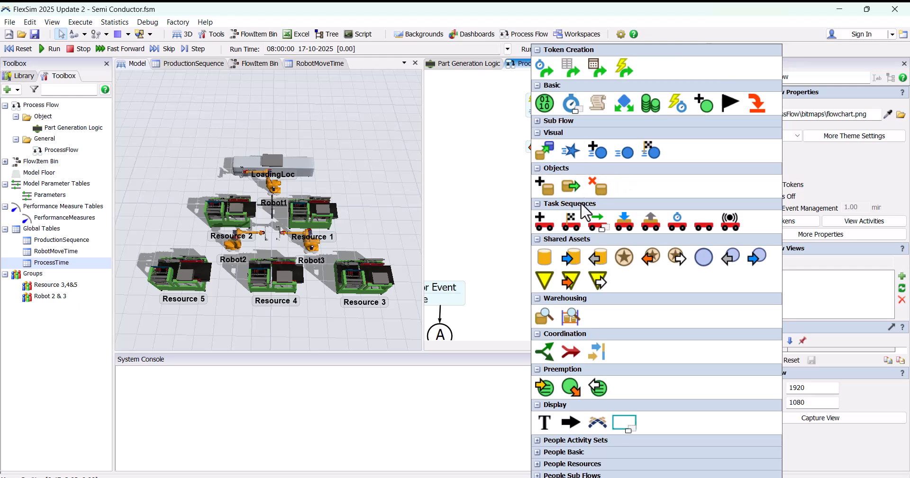
click(640, 257)
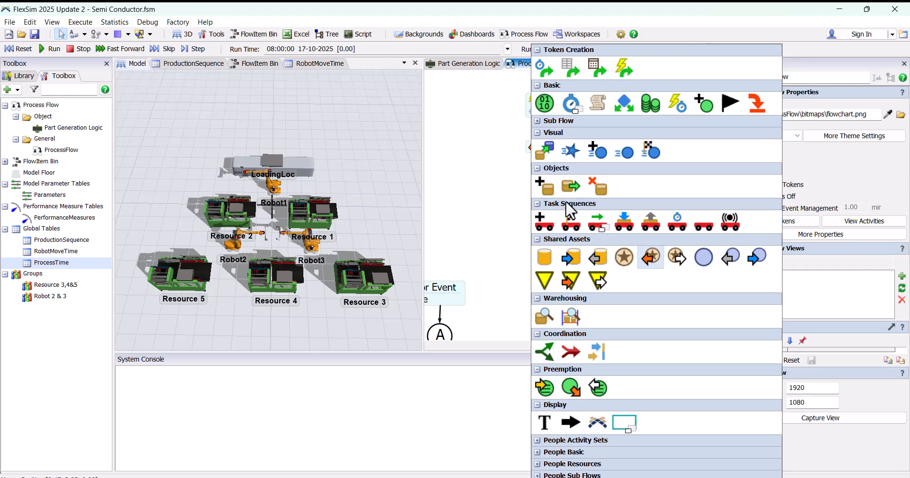
drag(562, 184, 569, 147)
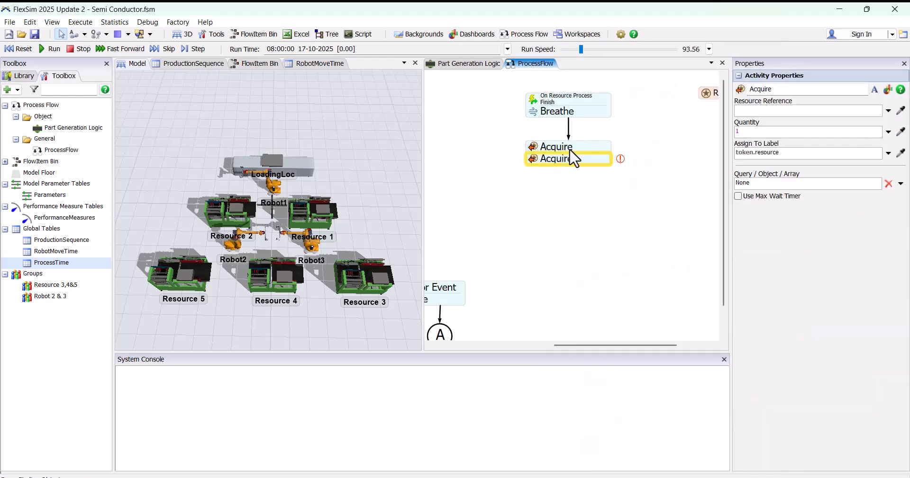
Step: Rename the two stacked Acquire activities as Acquire Resource and Acquire Robot
click(570, 151)
click(796, 105)
click(593, 180)
Step: Set the Acquire Robot activity's assigned label to the token label Robot
scroll(632, 148, up, 3)
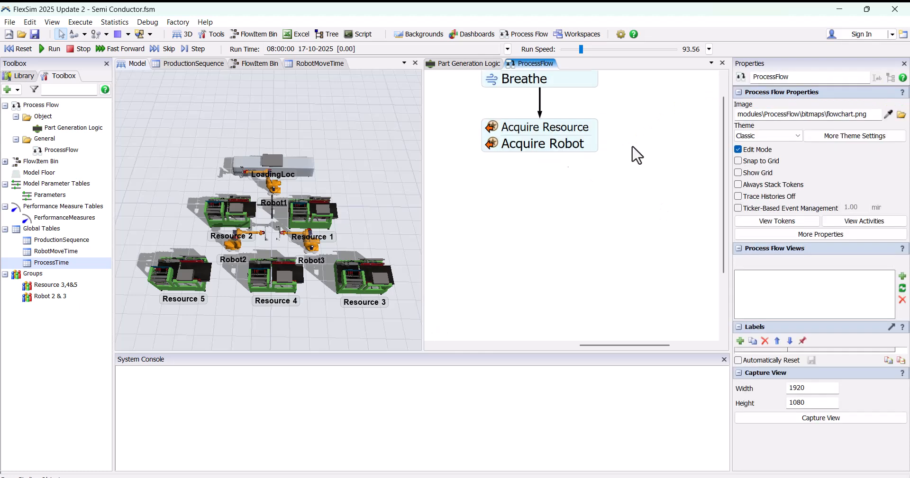
click(488, 144)
click(559, 232)
click(641, 228)
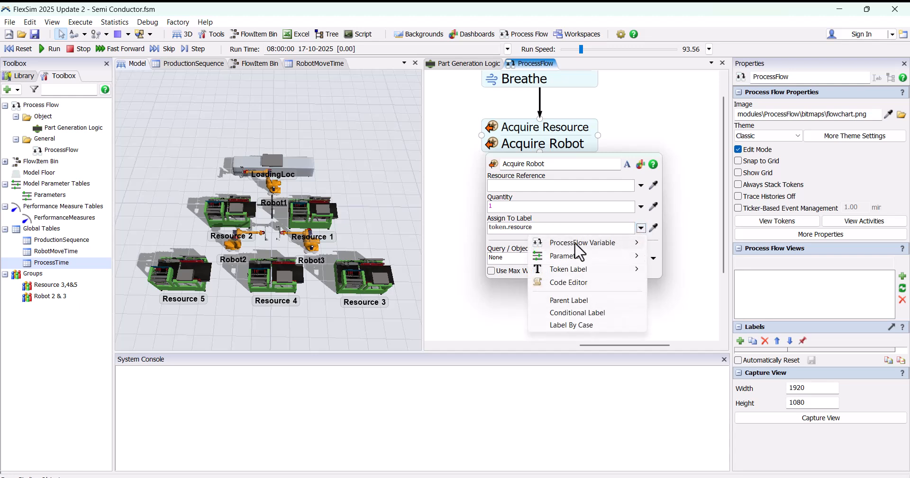
mouse_move(578, 273)
click(675, 305)
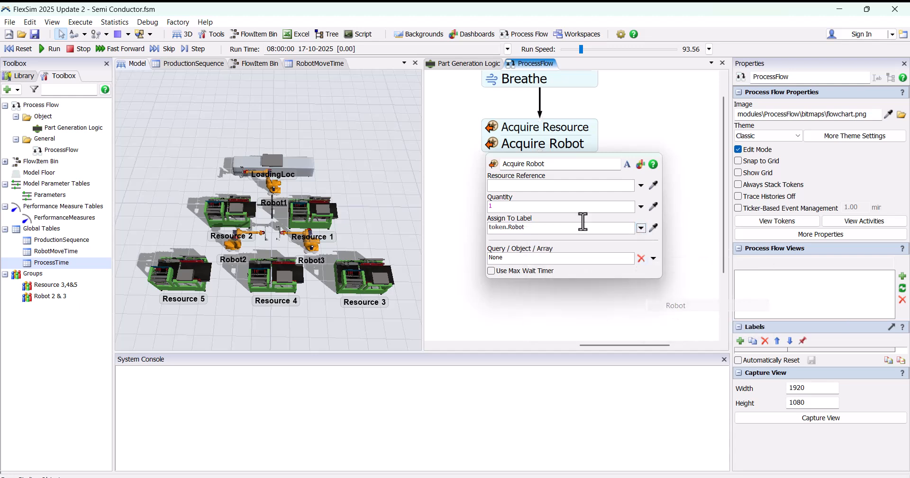
scroll(637, 139, down, 4)
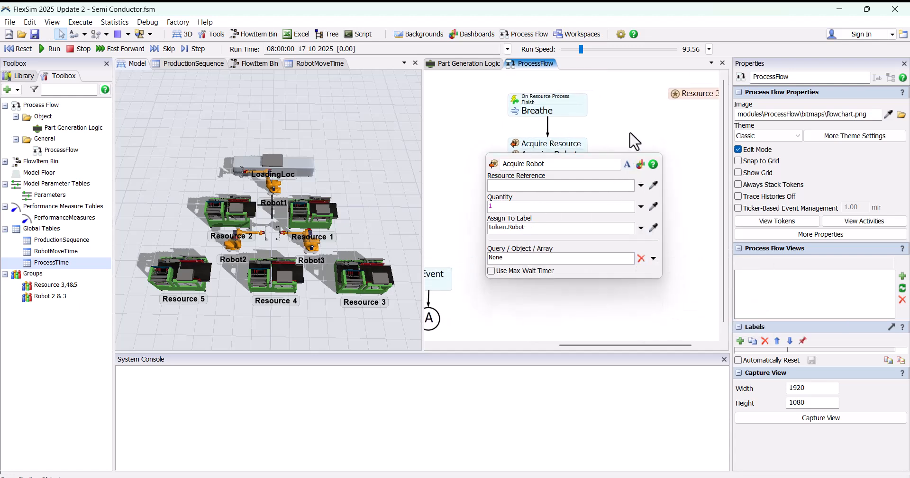
Step: Add another shared Resource asset below the Resource 3,4 & 5 asset and rename it Resource Robot
click(645, 157)
double_click(637, 151)
click(730, 259)
drag(614, 183, 514, 215)
drag(586, 193, 619, 167)
click(779, 89)
text(Robot)
click(548, 254)
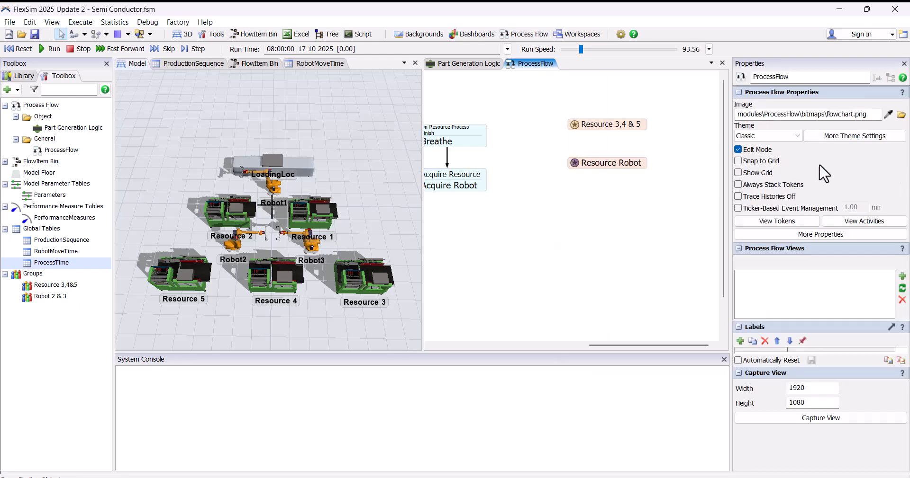
Step: Set the Resource Robot asset's reference to the group Robot 2 & 3
click(590, 170)
click(728, 202)
mouse_move(638, 292)
click(778, 309)
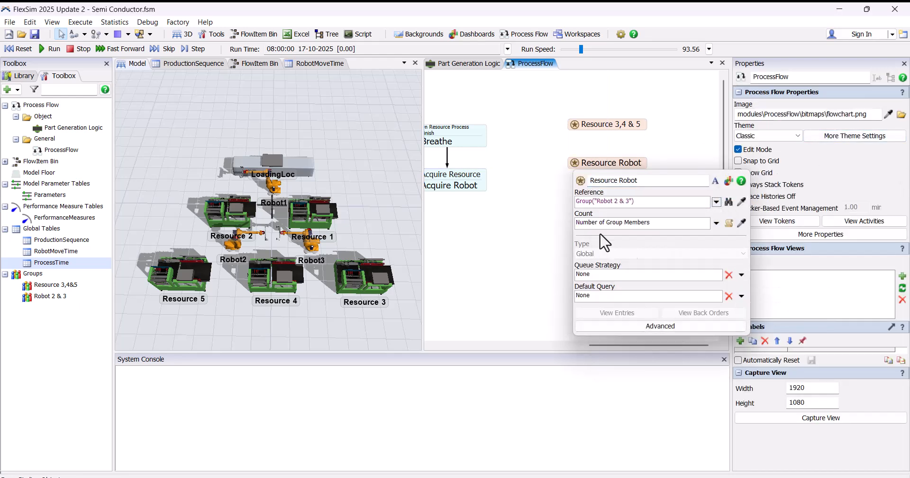
Step: Link the Acquire Robot activity to the Resource Robot shared asset
click(556, 209)
scroll(556, 209, down, 2)
click(500, 195)
scroll(499, 196, up, 2)
click(511, 190)
click(613, 165)
drag(517, 209, 595, 210)
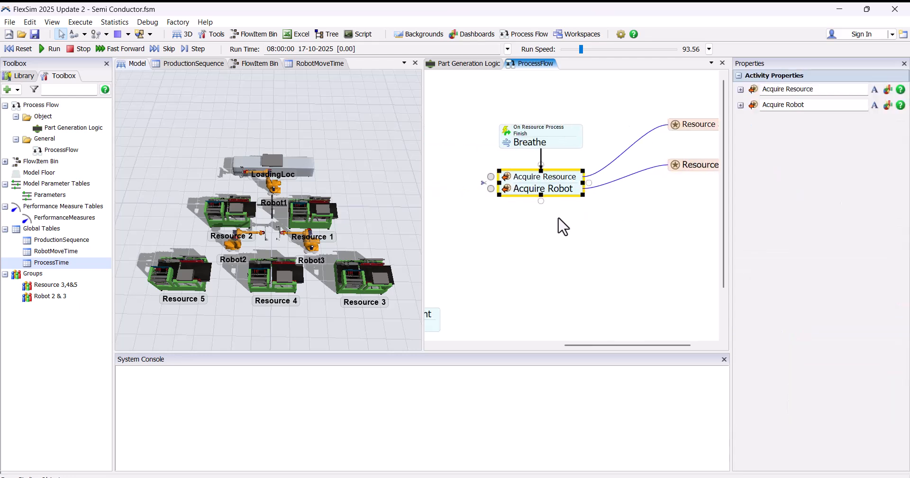
Step: Add a Load activity directly beneath Acquire Robot and rename it Load from Resource 1
double_click(520, 223)
click(614, 226)
scroll(487, 183, up, 2)
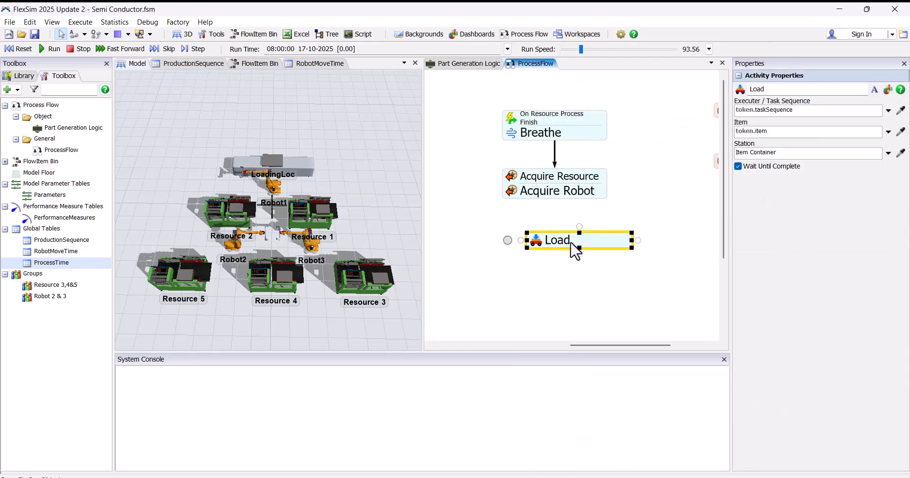
drag(574, 251, 542, 219)
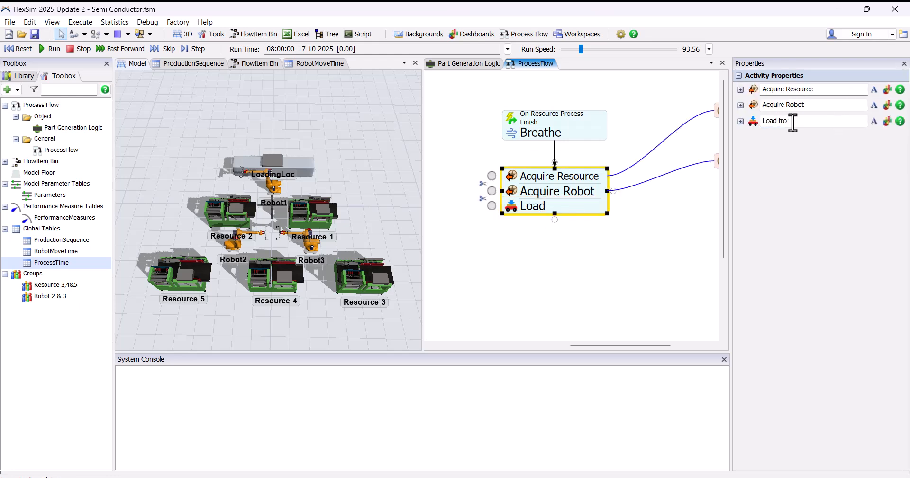
text(ce 1)
key(Return)
click(545, 230)
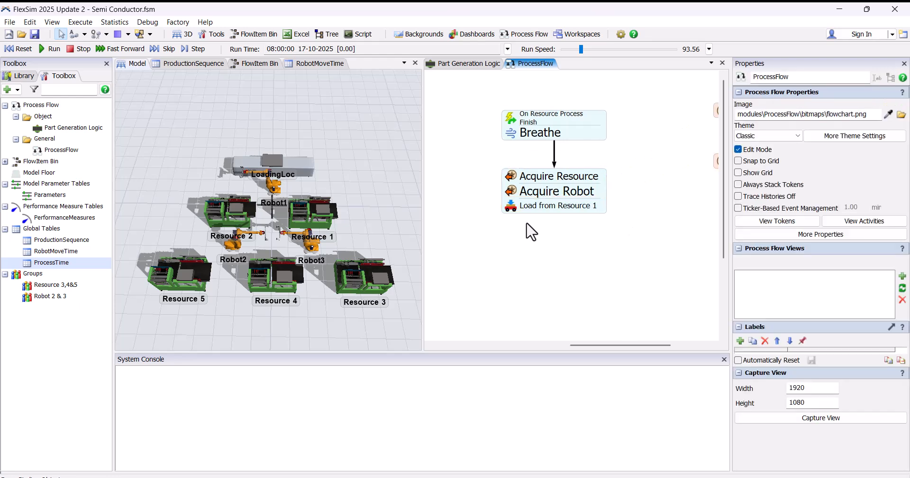
Step: Set the Load from Resource 1 activity's executer to token.Robot and its item to token.Wafer
double_click(510, 212)
click(659, 246)
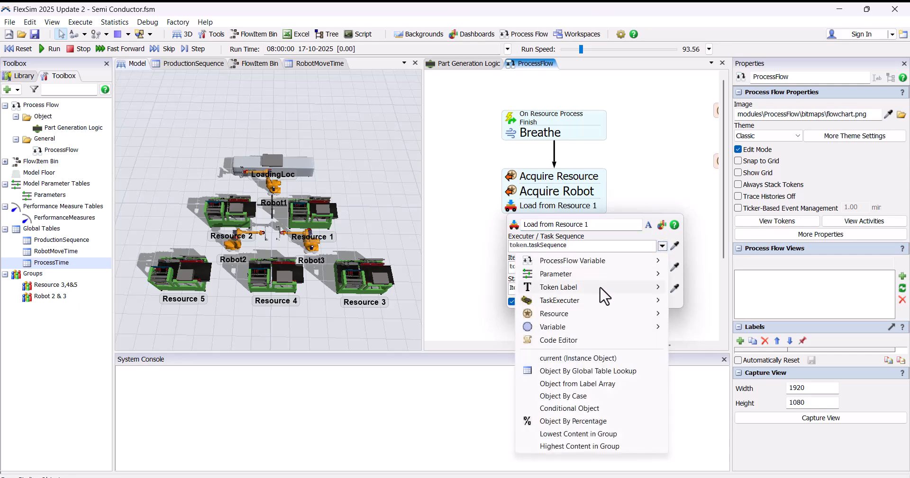
mouse_move(604, 287)
click(697, 324)
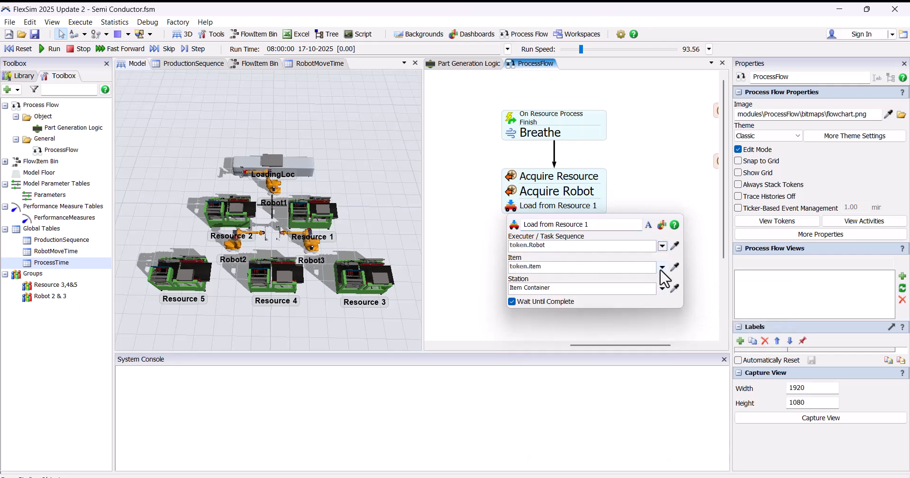
click(662, 268)
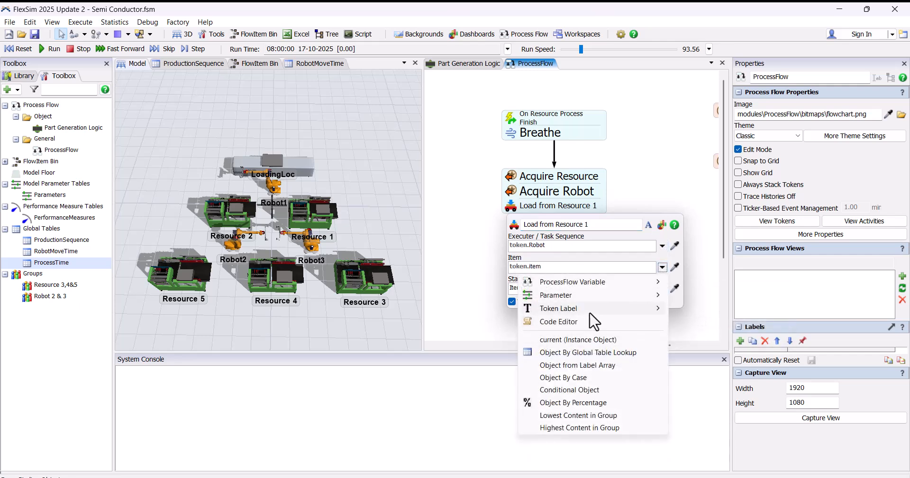
mouse_move(632, 313)
click(695, 358)
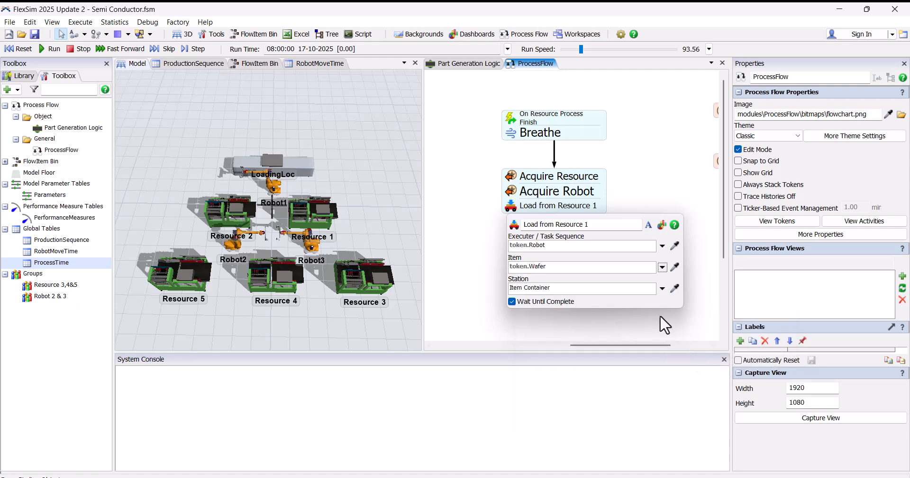
click(486, 238)
Step: Add an Unload activity directly beneath Load from Resource 1 and rename it Unload to Resources
double_click(519, 227)
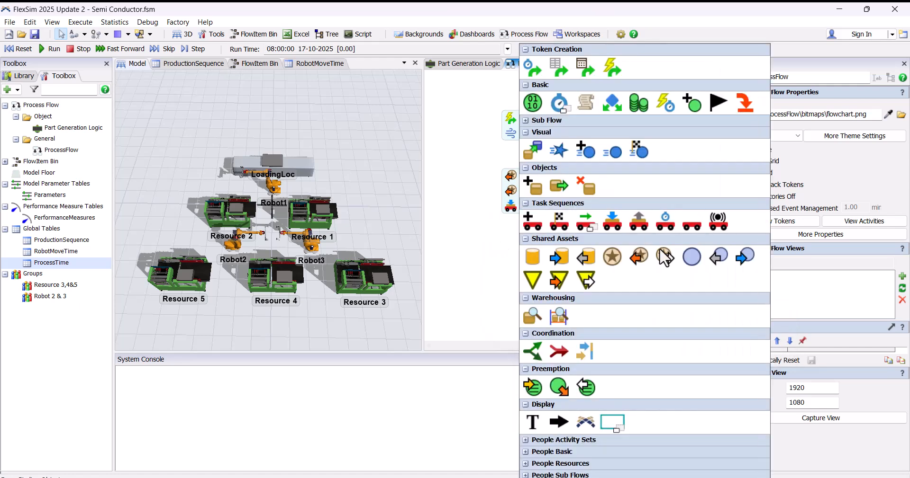
click(638, 222)
drag(553, 237, 531, 226)
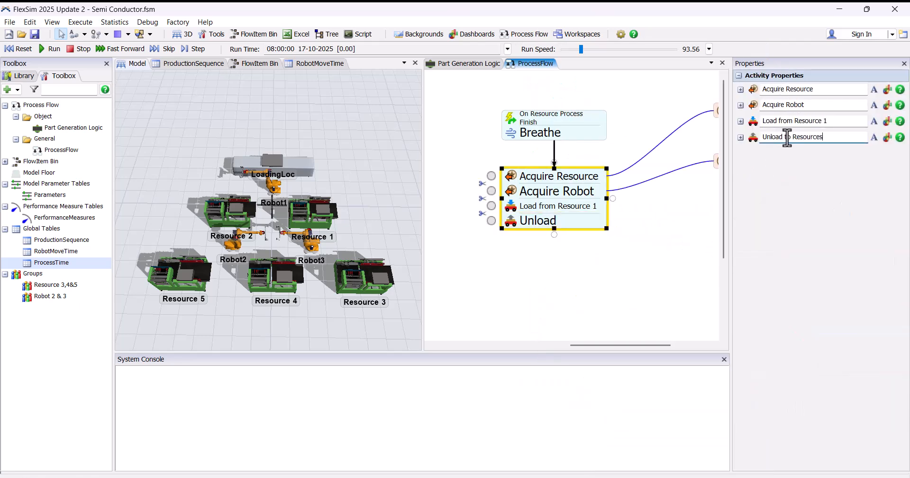
Step: Set the Unload to Resources activity's executer to token.Robot, its item to token.Wafer and its station to token.Resource
double_click(508, 223)
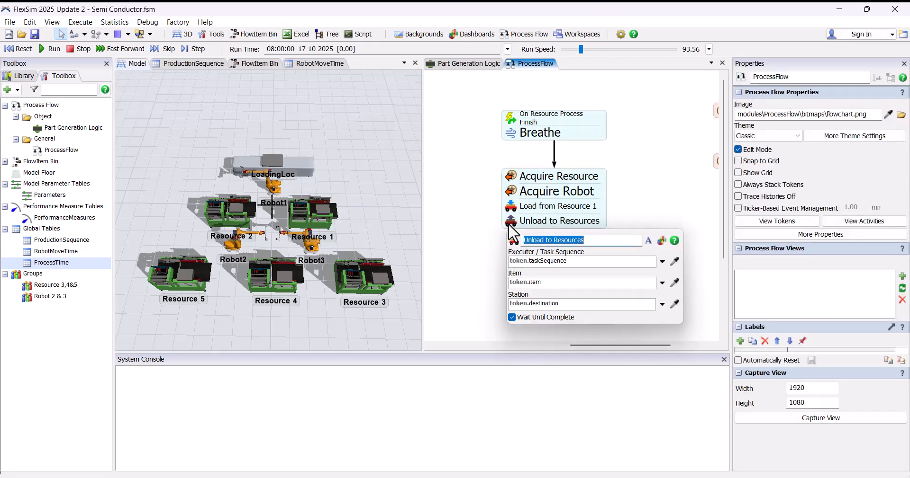
click(662, 261)
mouse_move(561, 306)
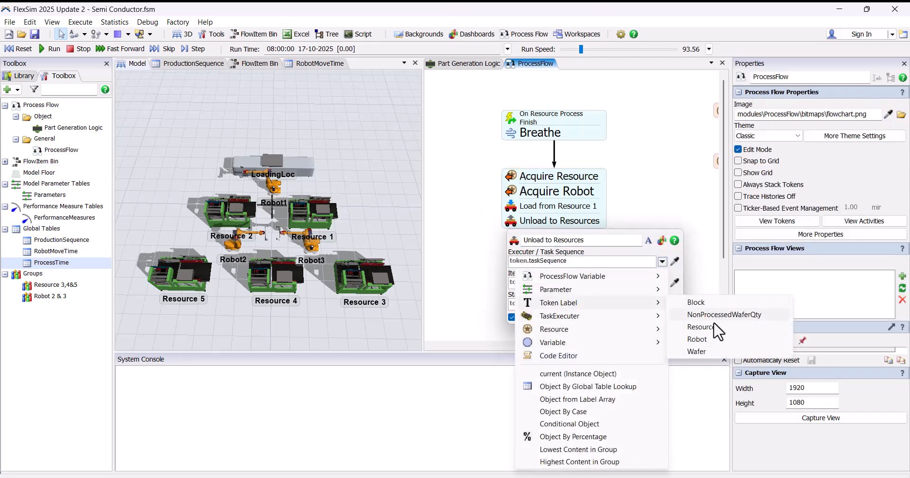
click(715, 340)
click(662, 283)
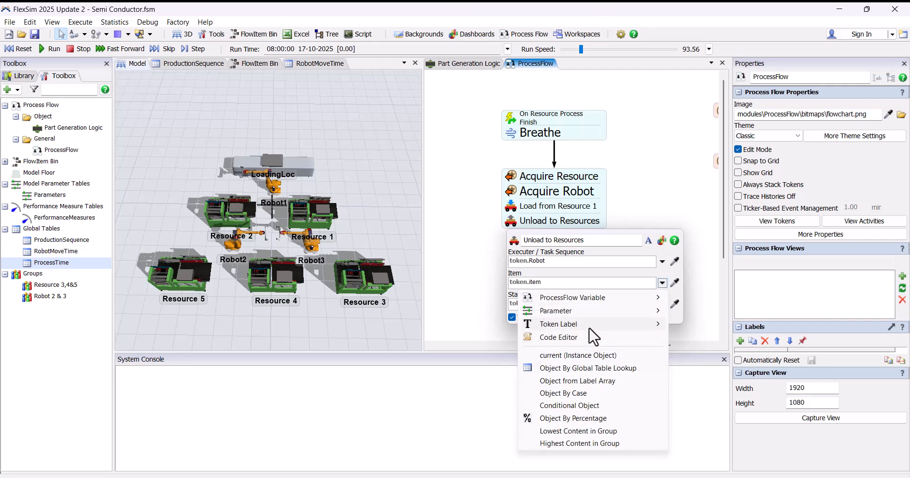
mouse_move(589, 327)
click(696, 373)
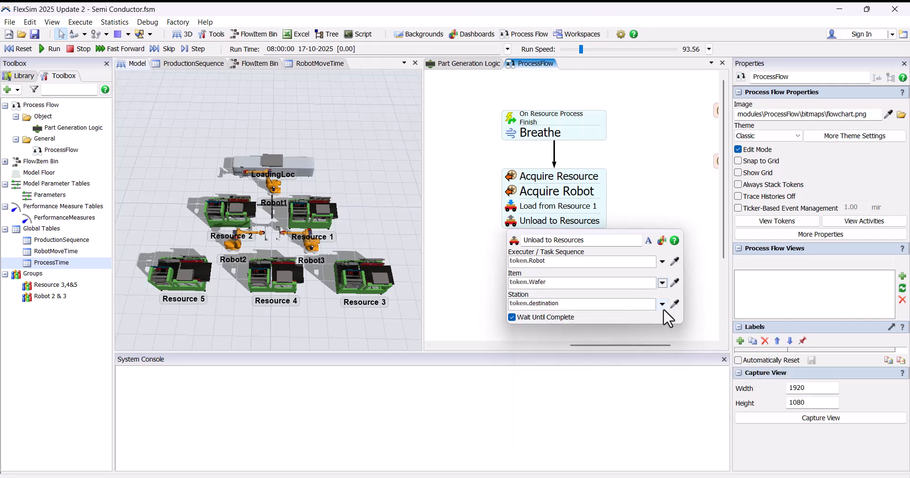
click(662, 306)
mouse_move(588, 159)
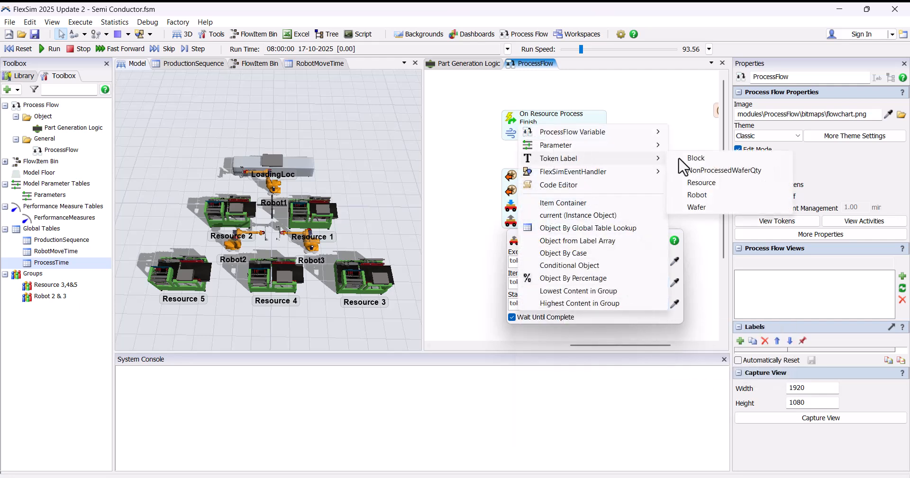
click(696, 195)
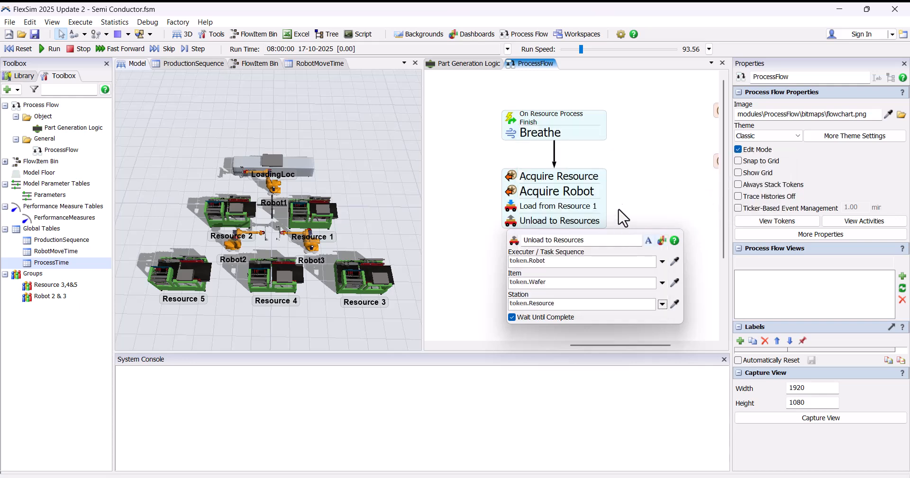
click(505, 176)
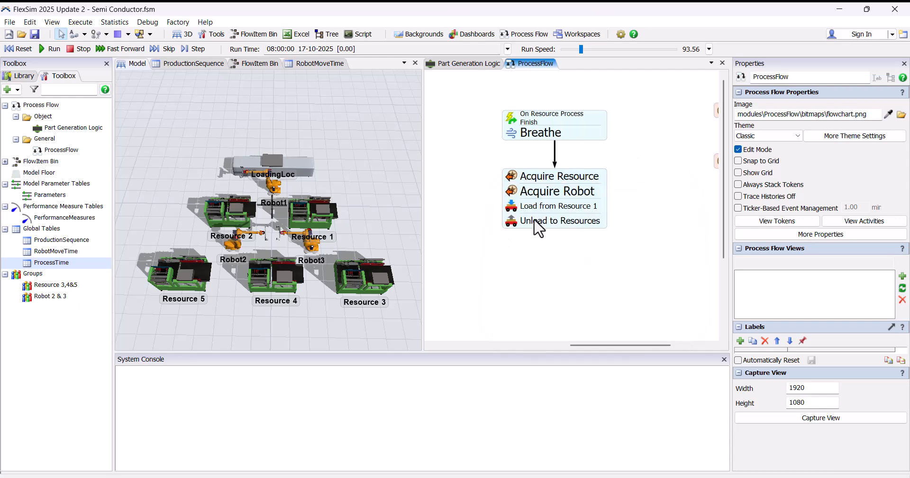
click(518, 221)
Step: Add a Release activity directly beneath Unload to Resources and rename it Release Robot
drag(631, 219, 628, 197)
double_click(562, 233)
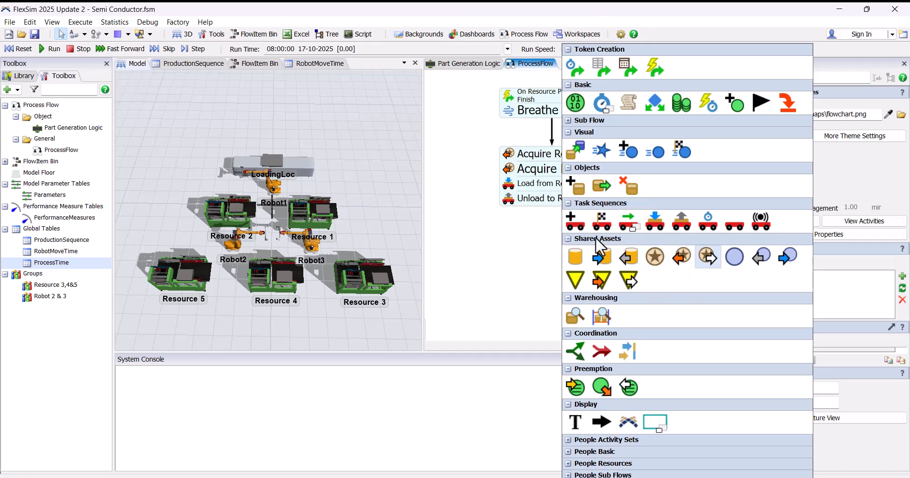
click(714, 256)
drag(609, 251, 571, 221)
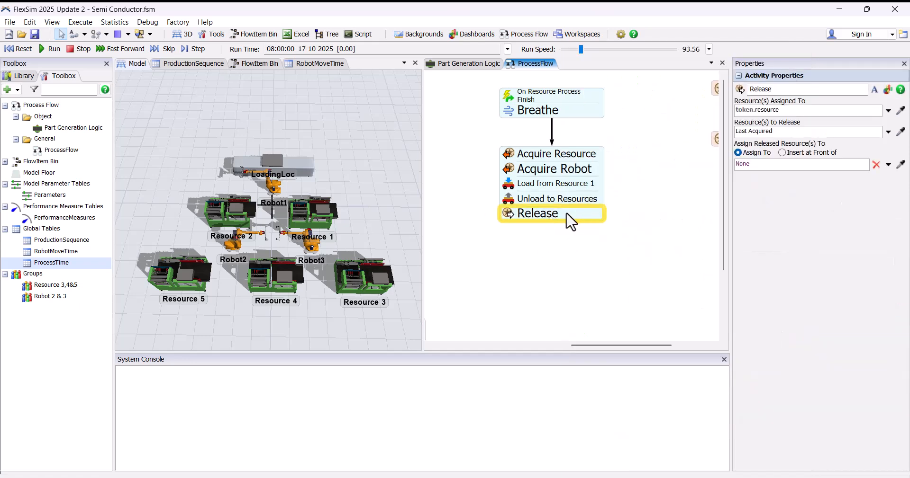
click(807, 153)
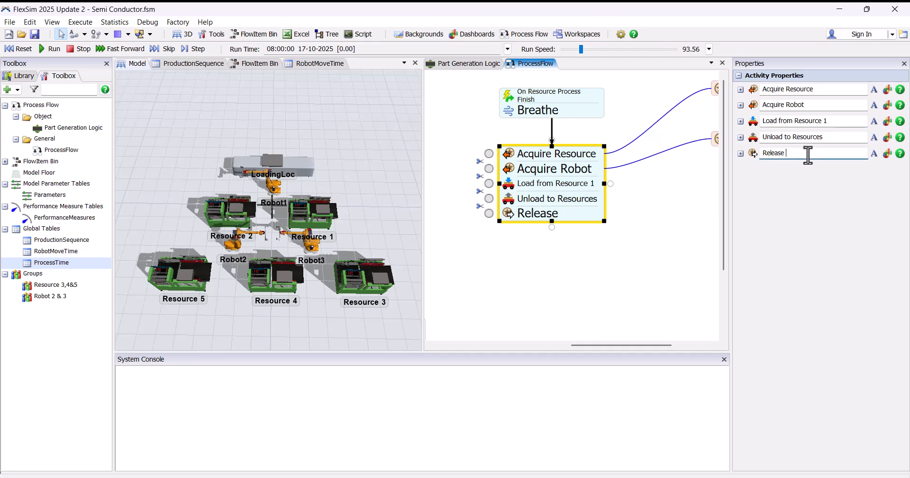
key(Return)
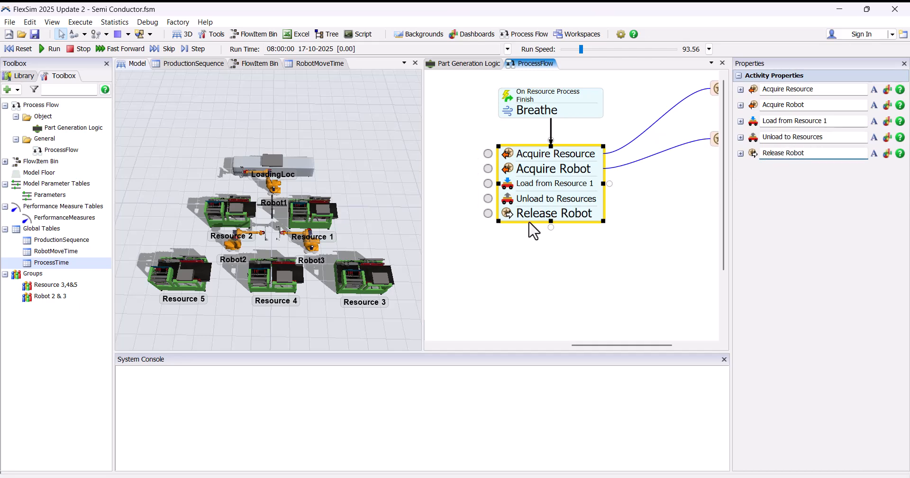
Step: Set the Release Robot activity's assigned-resource reference to the token label Robot
double_click(511, 217)
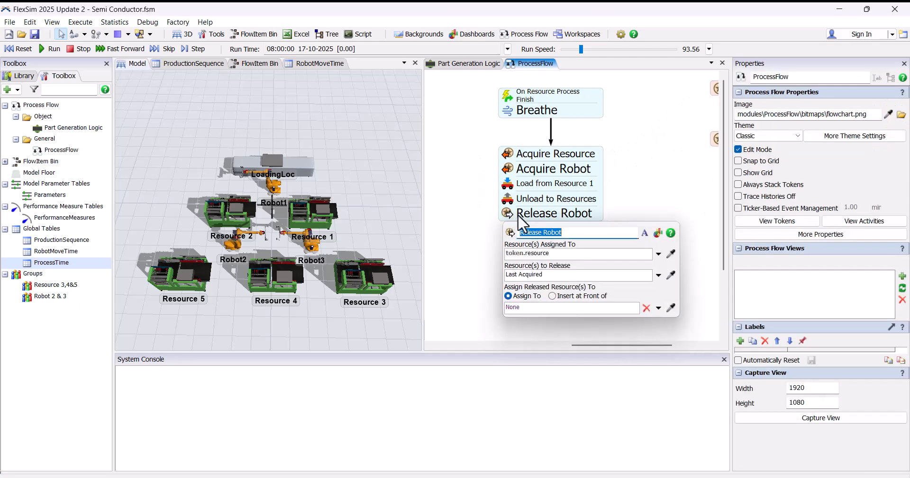
click(658, 255)
mouse_move(611, 296)
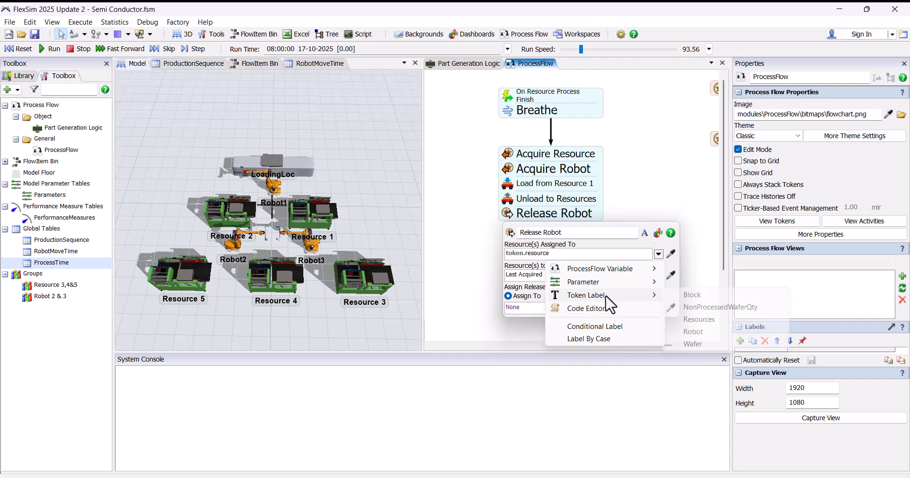
click(693, 332)
scroll(663, 237, down, 2)
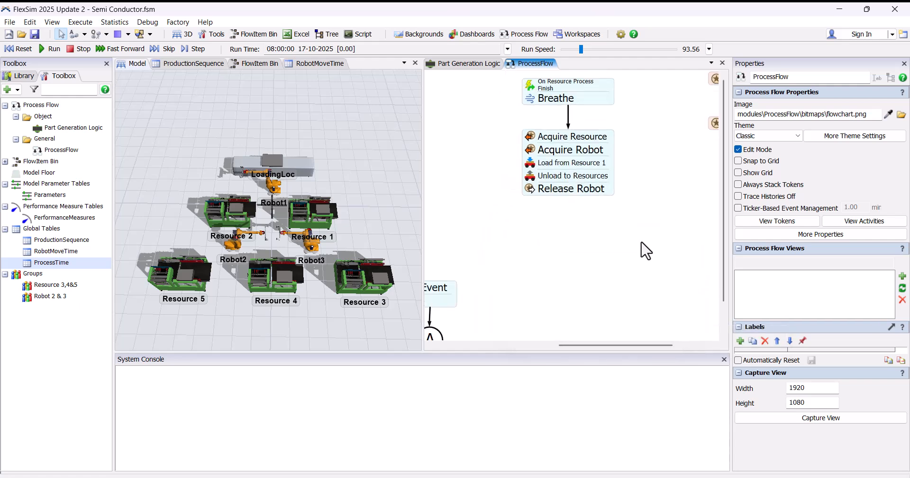
double_click(616, 180)
click(606, 112)
click(608, 20)
Step: Add a Breathe activity and attach it directly beneath Release Robot
double_click(634, 181)
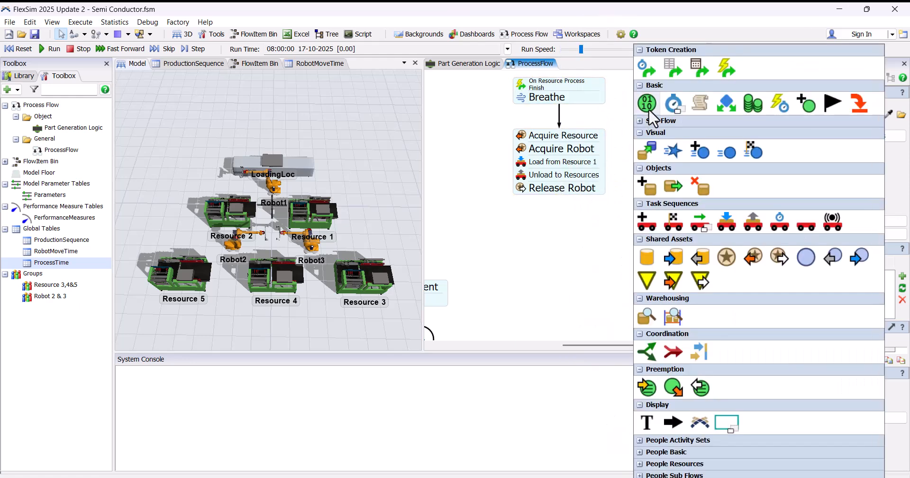
click(680, 110)
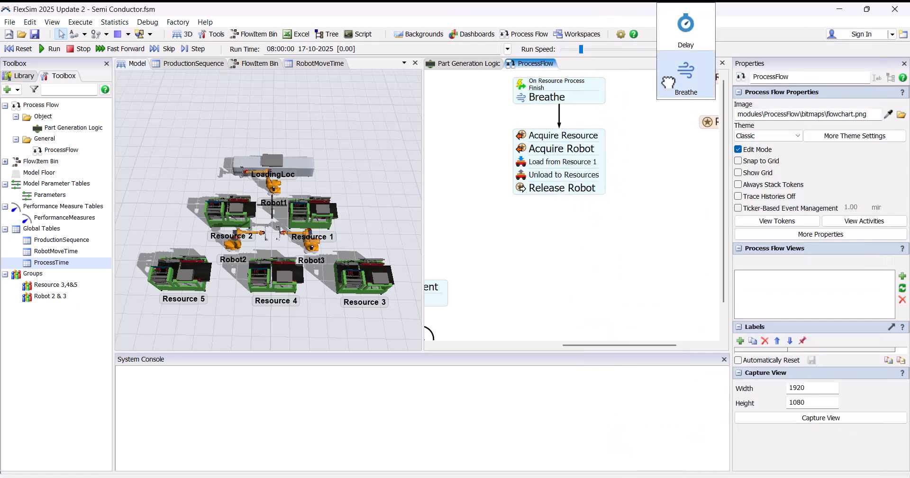
click(686, 76)
drag(653, 192, 548, 201)
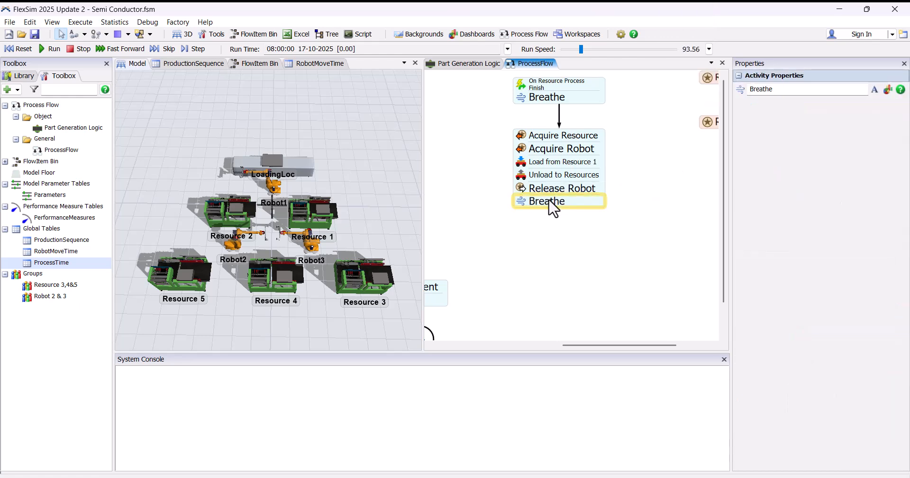
Step: Add a Wait for Event activity directly beneath Breathe and rename it Wait for Resource Finish
double_click(528, 233)
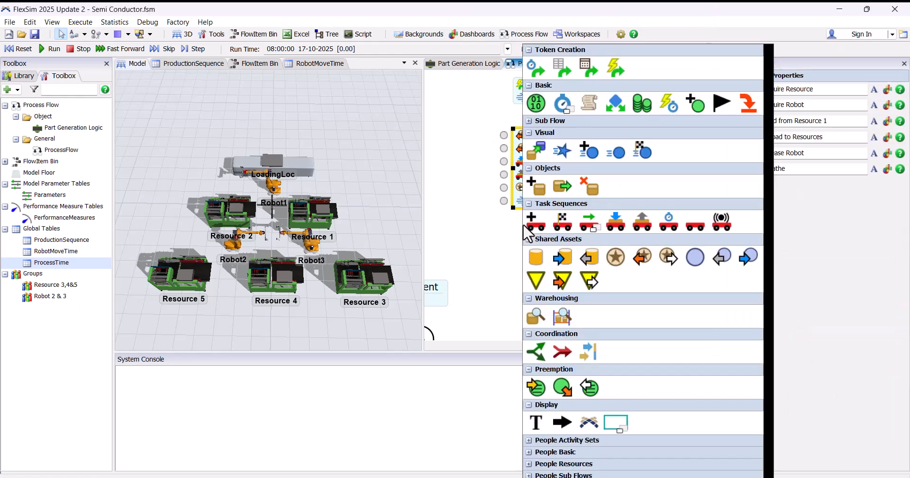
click(668, 104)
click(604, 217)
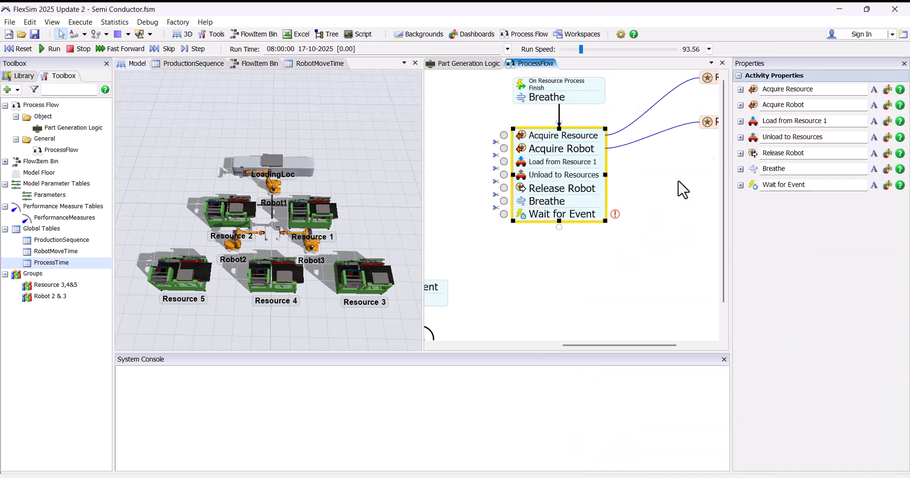
click(805, 186)
key(BackSpace)
key(BackSpace)
key(BackSpace)
key(BackSpace)
text(Resource Finish)
click(650, 291)
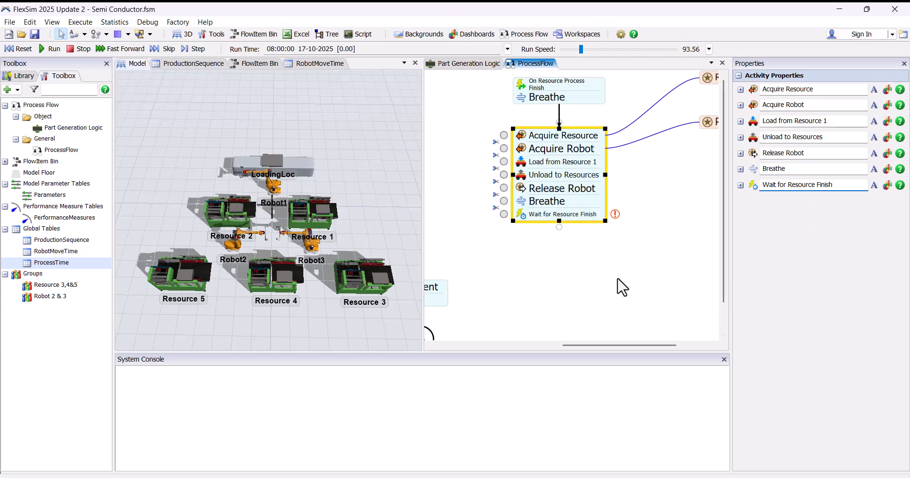
Step: Sample an event from Resource 3 in the 3D model for the Wait for Resource Finish activity
scroll(560, 236, up, 1)
click(510, 210)
click(661, 270)
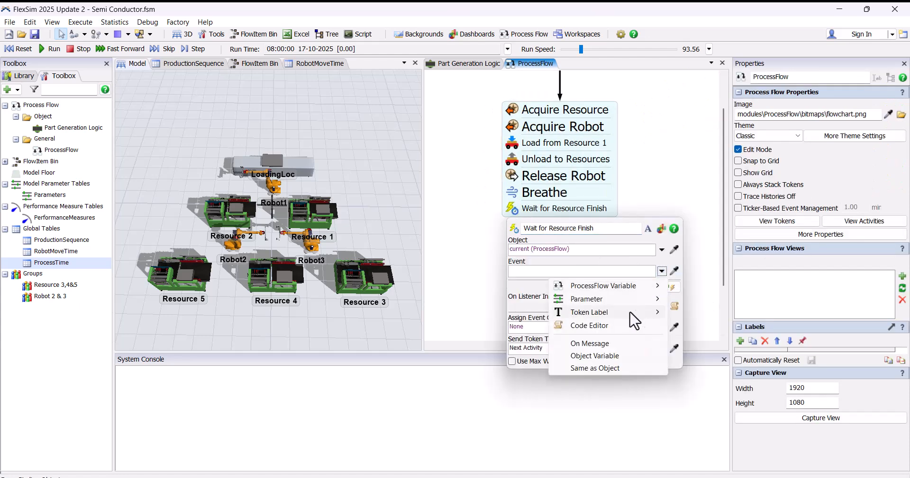
click(428, 275)
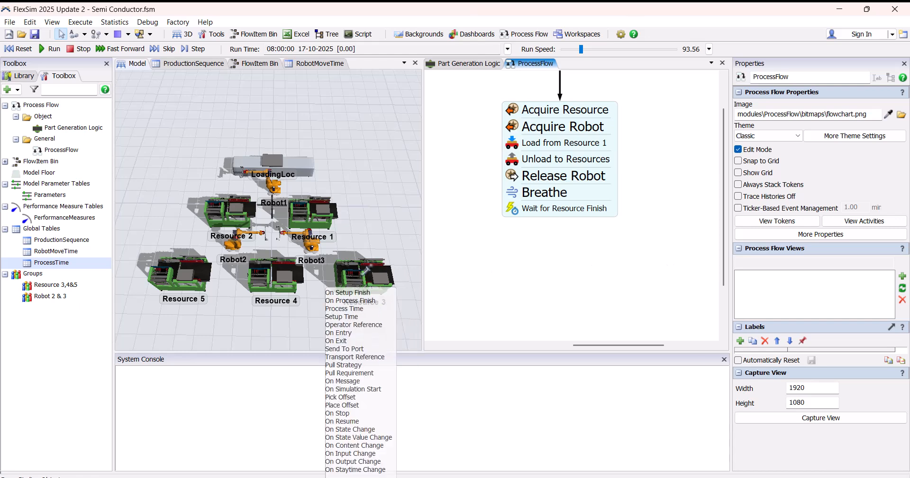
click(408, 219)
Step: Set the Wait for Resource Finish activity's object to a token label reference
drag(640, 219, 504, 227)
text(token.)
key(Down)
key(Down)
key(Return)
click(501, 219)
Step: Add a second Breathe activity and attach it directly beneath Wait for Resource Finish
double_click(516, 249)
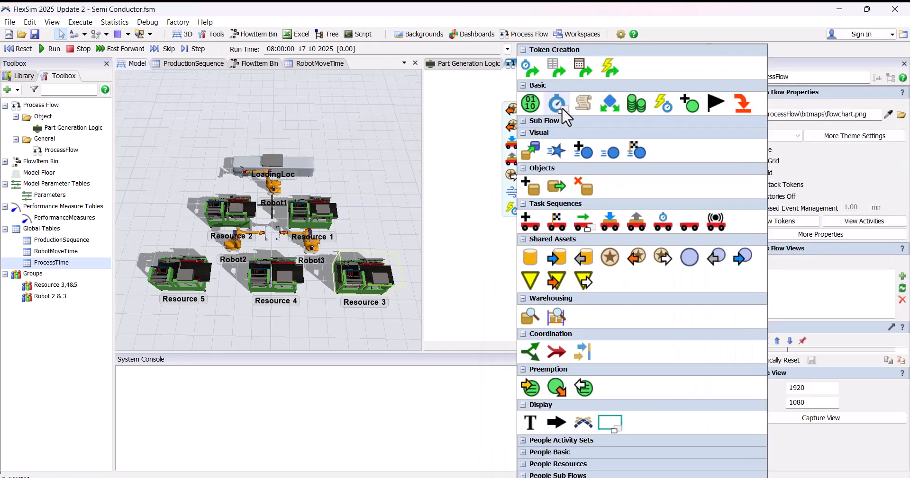
click(562, 107)
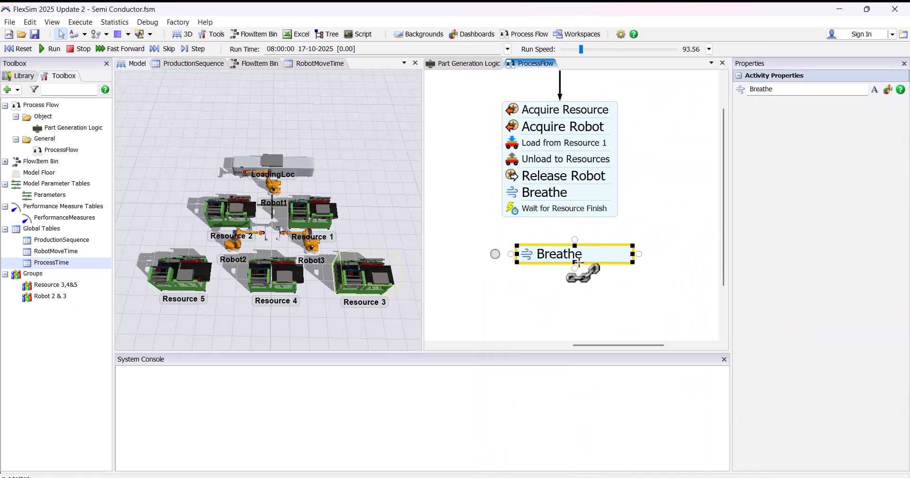
drag(581, 255, 573, 237)
scroll(554, 268, down, 2)
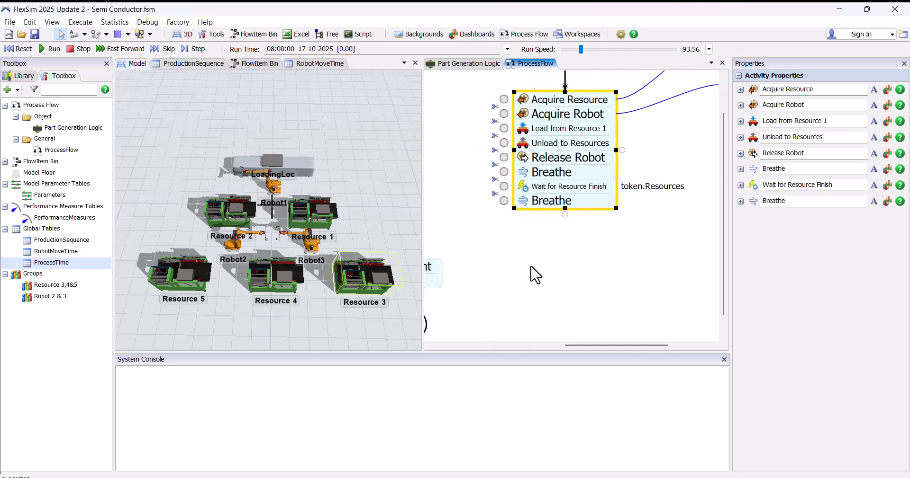
Step: Add an Acquire activity and attach it directly beneath the last Breathe in the main block
double_click(524, 234)
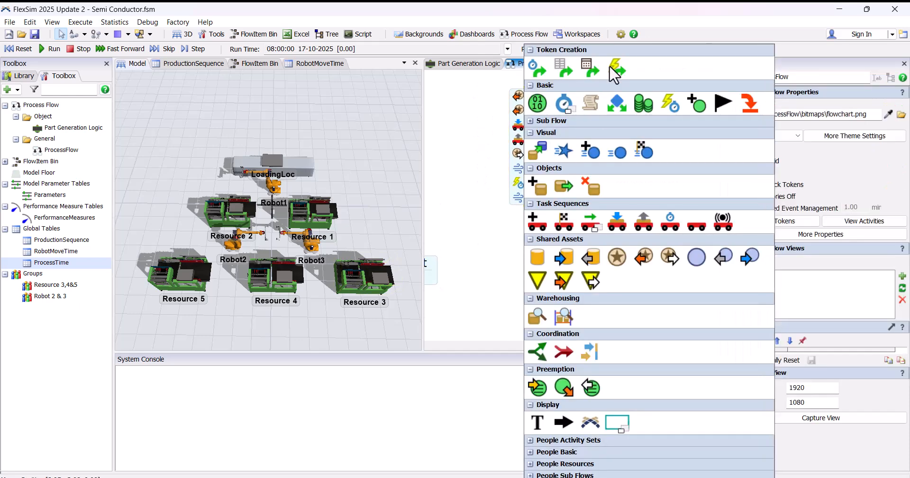
click(647, 260)
drag(580, 246, 566, 217)
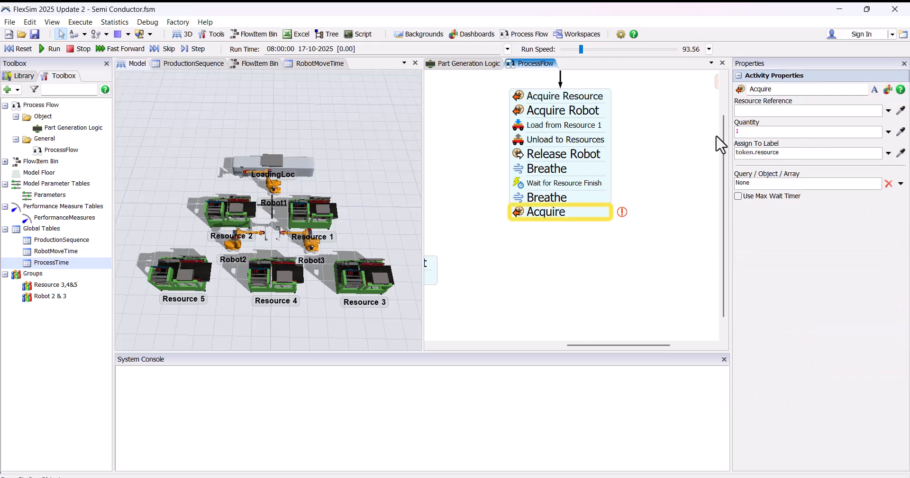
click(578, 213)
scroll(602, 207, down, 4)
drag(719, 142, 645, 150)
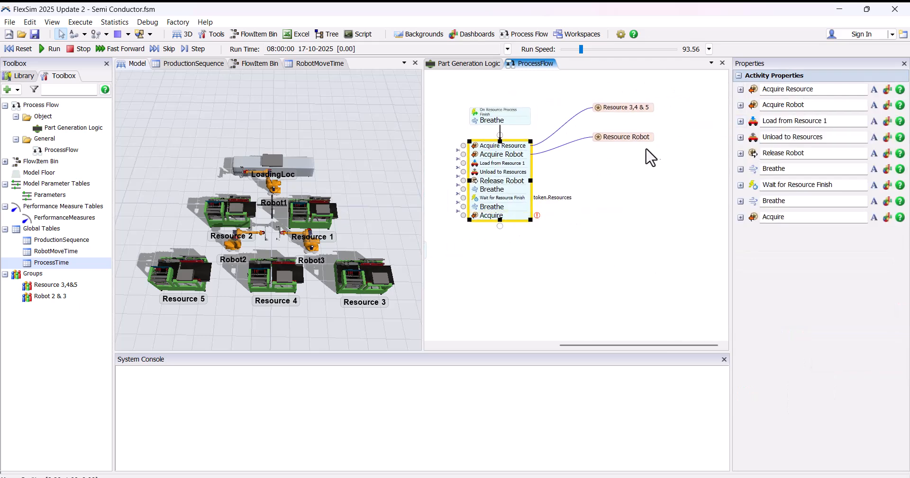
Step: Add a Resource shared asset below Resource Robot, name it Resource 2 and reference the Resource 2 object in the 3D model
double_click(616, 169)
click(705, 257)
scroll(575, 140, up, 1)
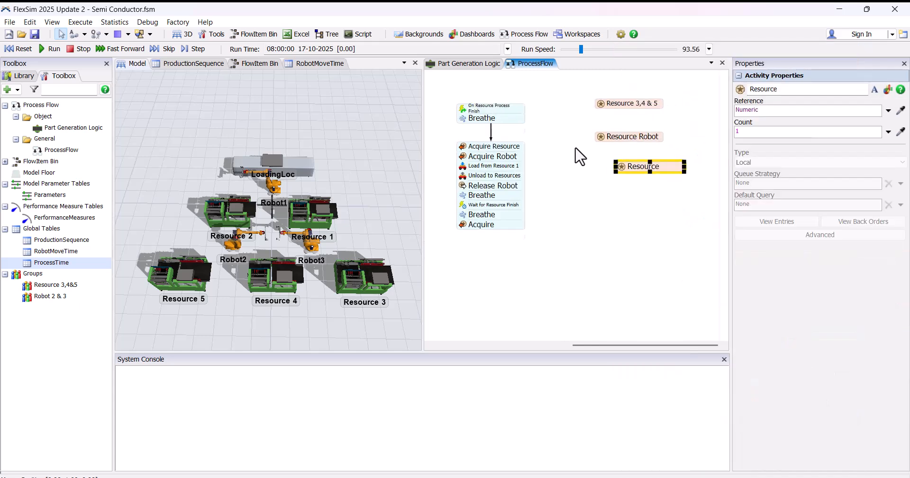
drag(575, 140, 582, 170)
drag(641, 196, 623, 198)
click(785, 94)
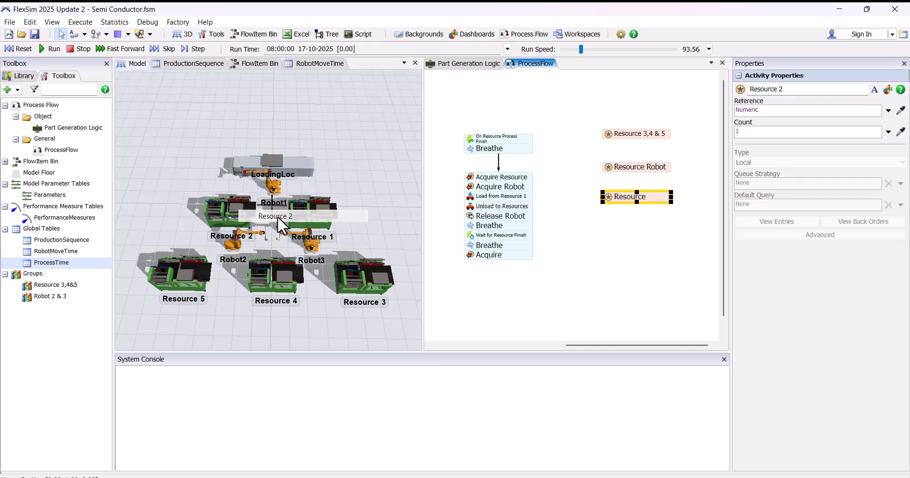
click(627, 232)
Step: Rename the new Acquire activity as Acquire Resource 2 and link it to the Resource 2 shared asset
scroll(628, 232, down, 1)
click(547, 232)
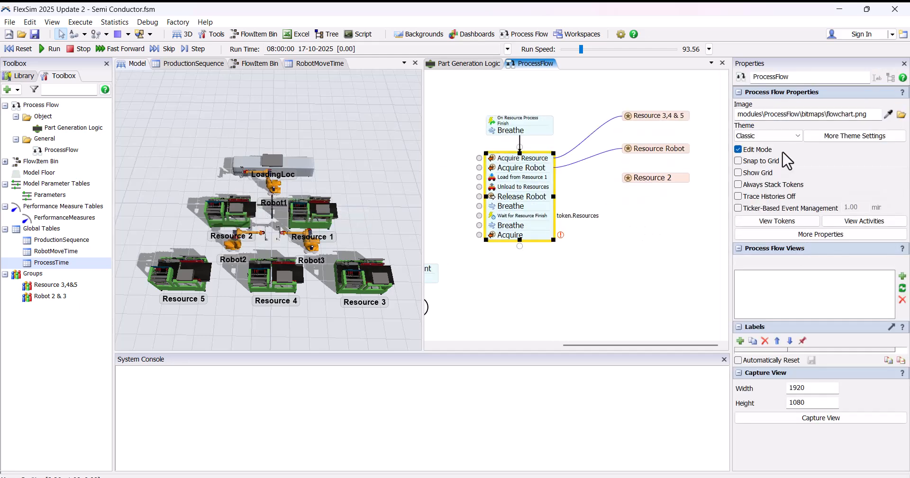
click(805, 218)
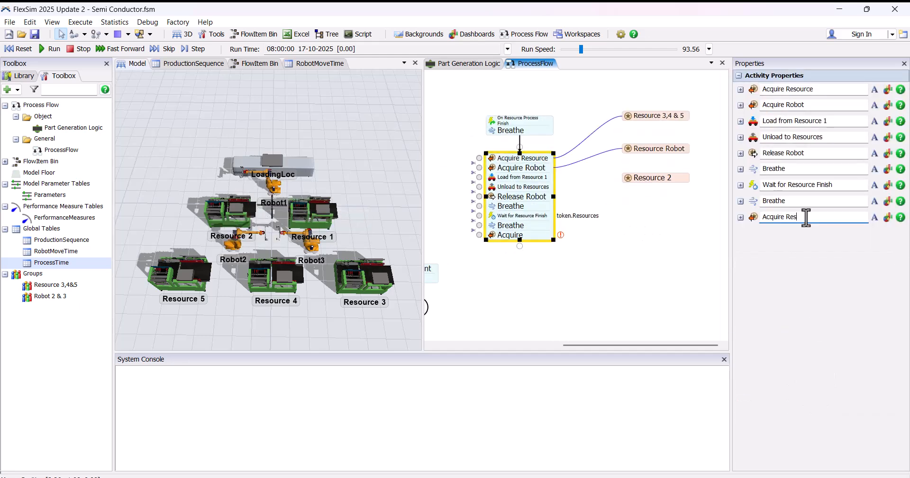
text(Resource 2)
key(Return)
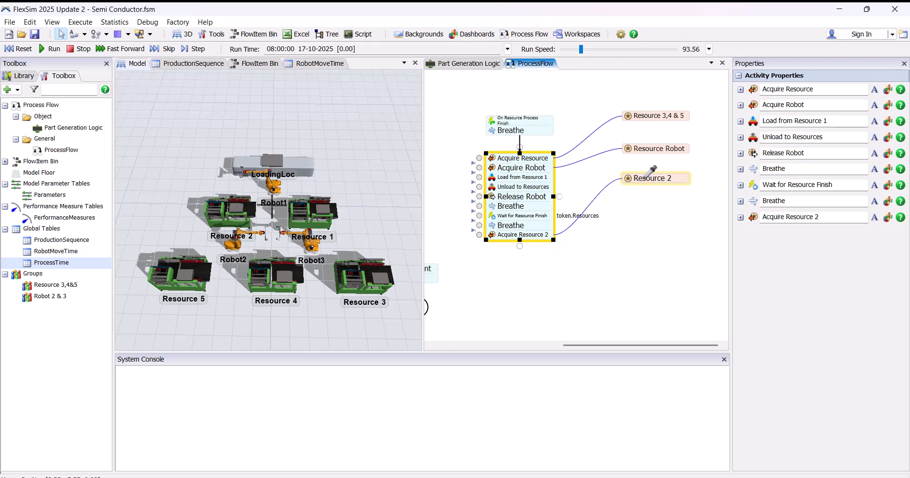
Step: Assign the resource acquired by Acquire Resource 2 to the label token.Resource2
scroll(519, 262, up, 2)
click(495, 221)
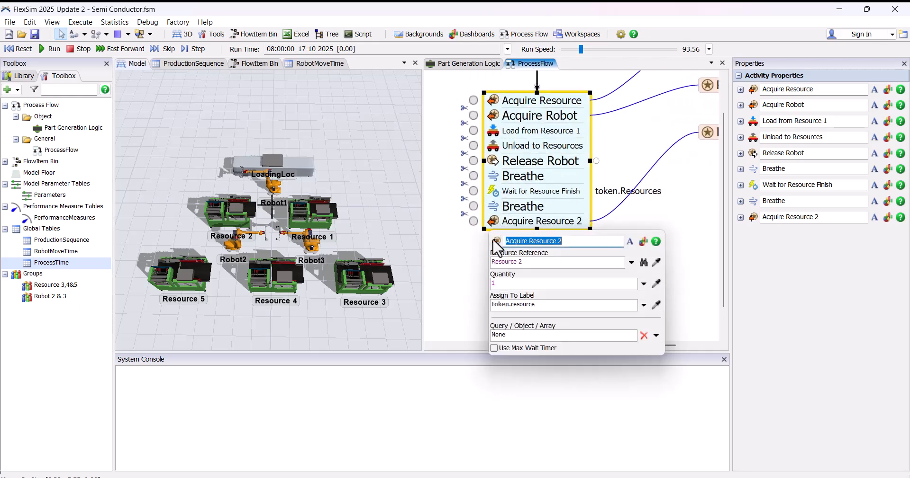
click(544, 307)
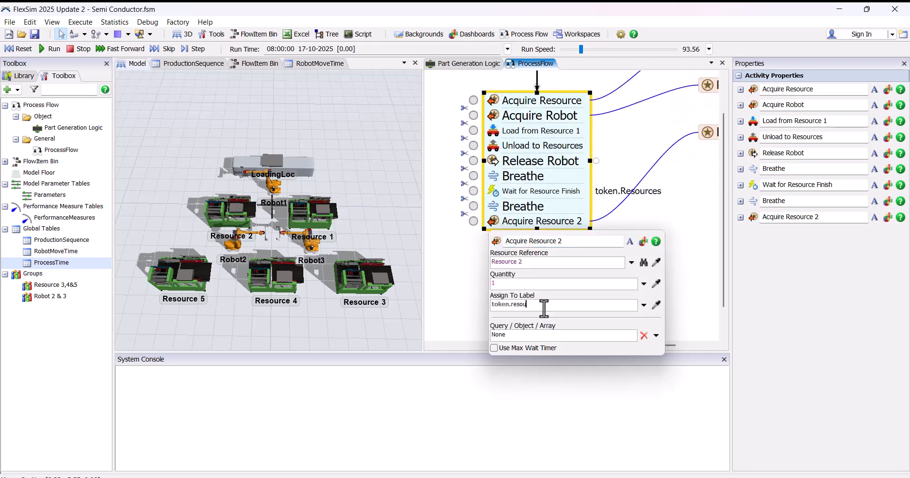
text(esource2)
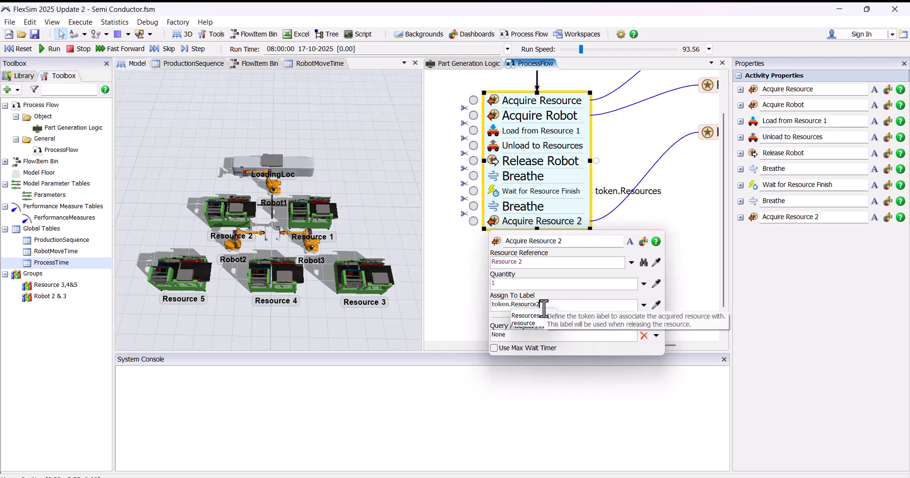
click(618, 233)
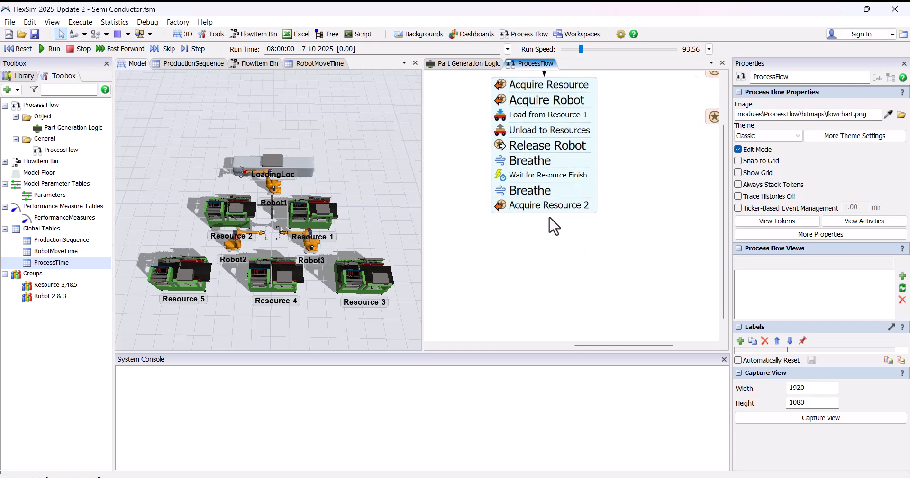
Step: Add another Acquire activity and attach it directly beneath Acquire Resource 2
double_click(499, 258)
click(596, 268)
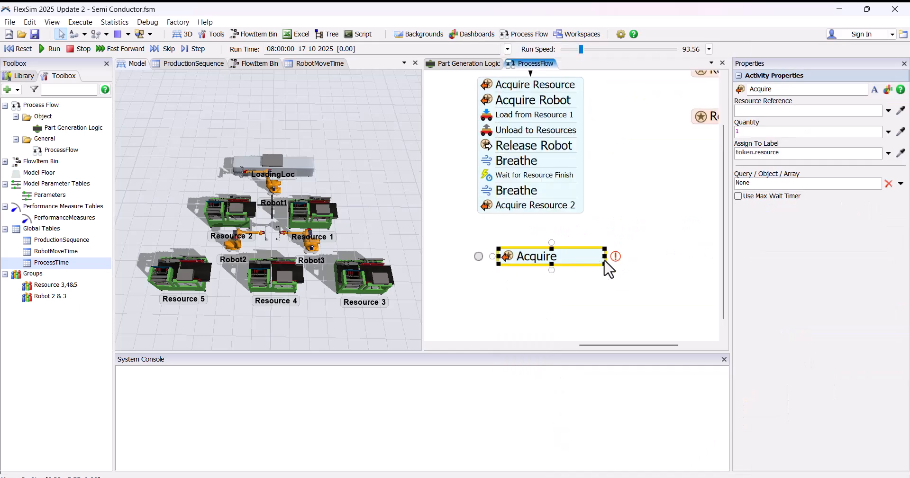
scroll(520, 238, up, 1)
drag(523, 260, 500, 224)
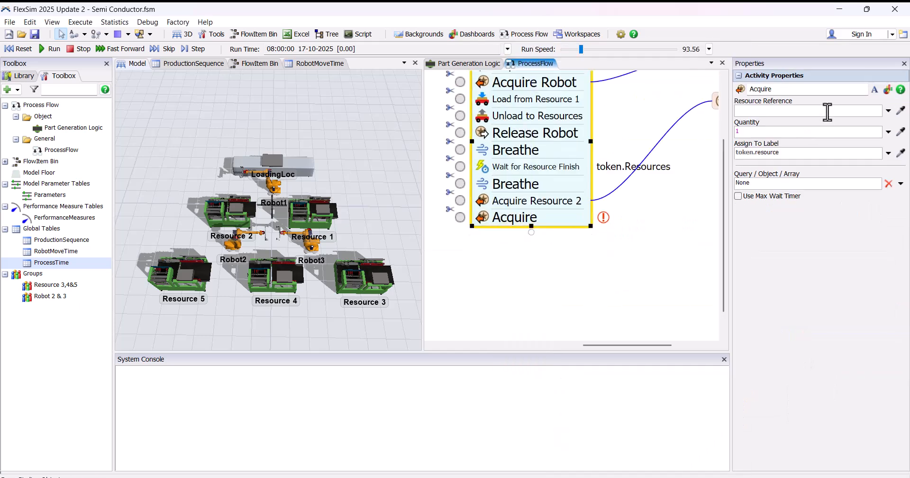
Step: Rename the bottom Acquire activity as Acquire Robots and link it to the Resource Robot shared asset
click(802, 233)
text(Robots)
key(Return)
scroll(571, 278, down, 1)
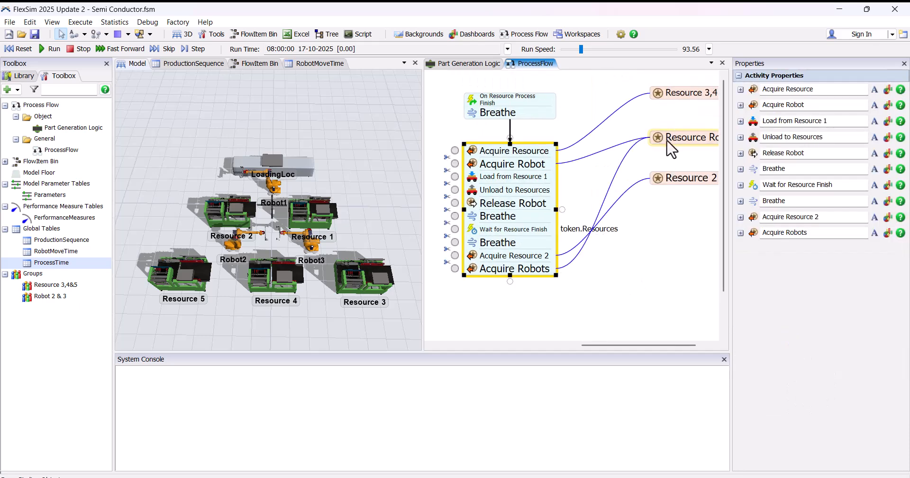
drag(639, 219, 683, 169)
Step: Assign the resource acquired by Acquire Robots to the token label Robot
scroll(608, 221, up, 2)
click(490, 227)
click(626, 302)
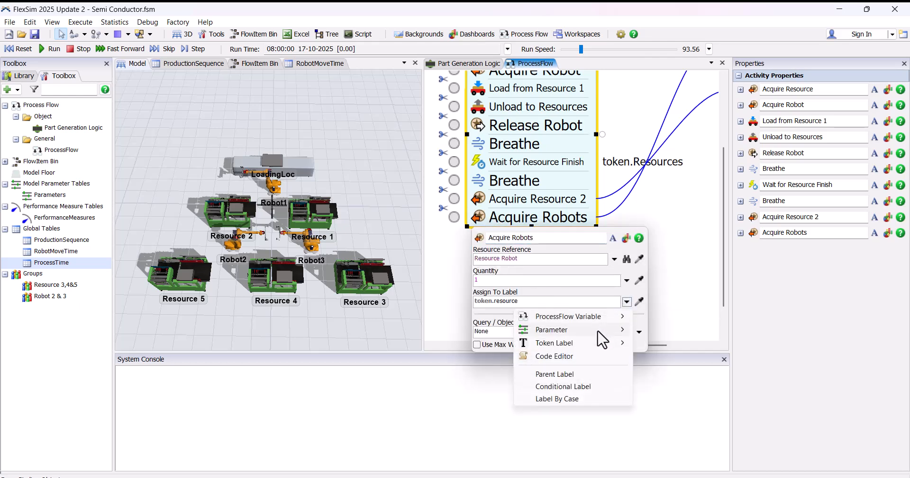
mouse_move(594, 343)
click(676, 392)
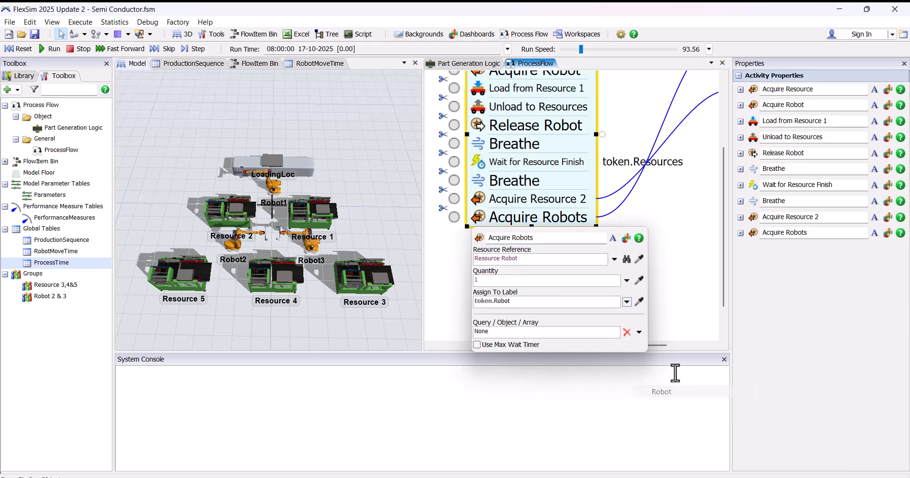
click(673, 255)
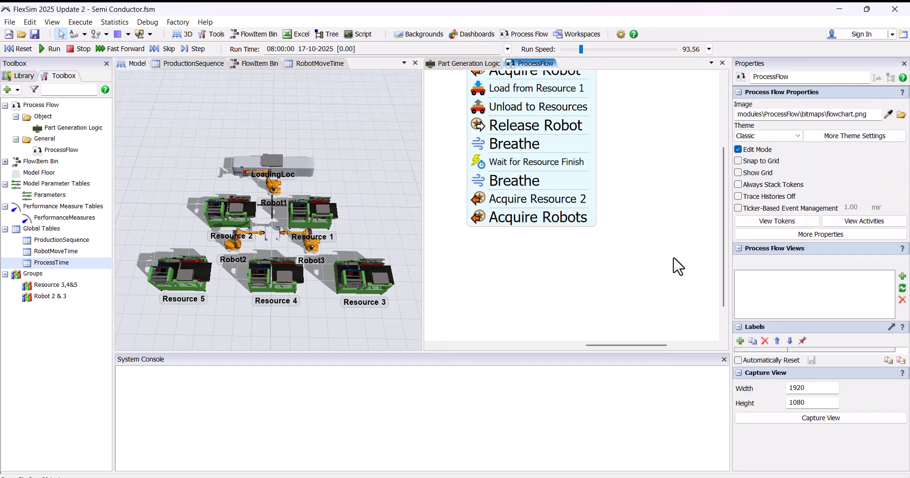
Step: Add a Load activity and attach it directly beneath Acquire Robots
drag(665, 259, 667, 218)
scroll(628, 259, down, 1)
double_click(515, 223)
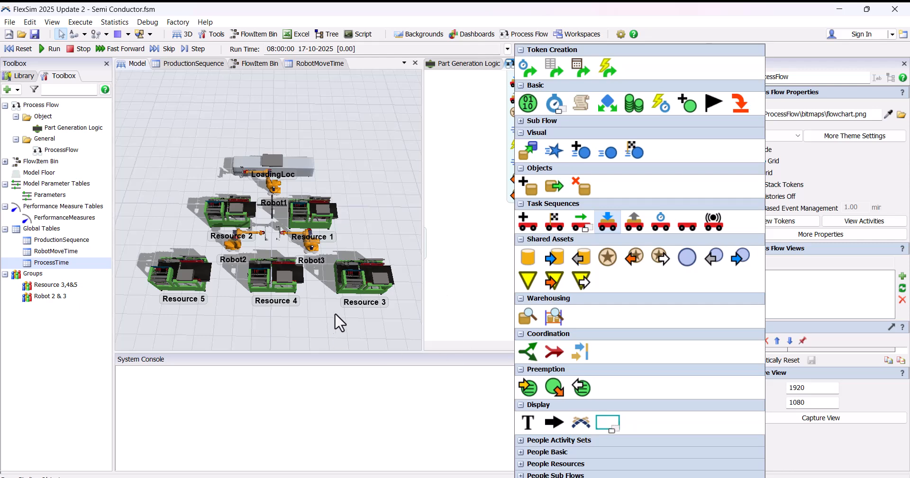
click(607, 222)
scroll(583, 241, up, 1)
drag(548, 258, 544, 223)
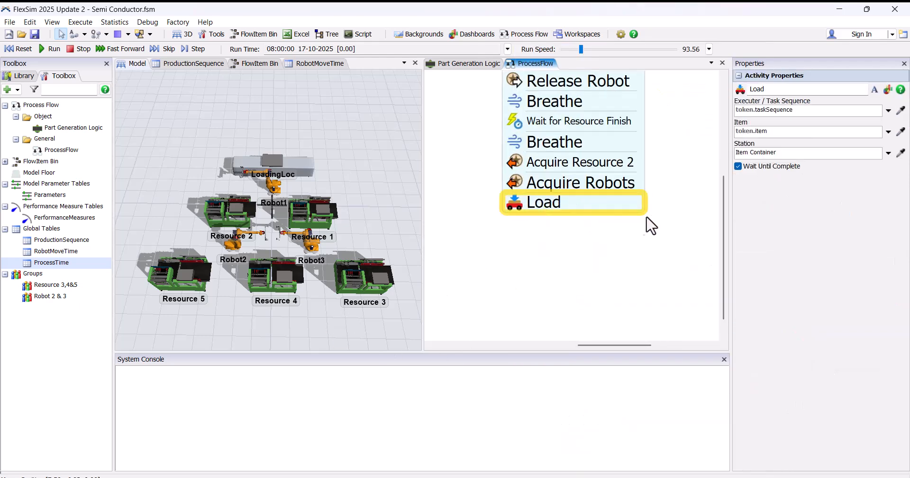
Step: Rename the new Load activity as Load from Resources
click(599, 215)
click(801, 250)
text(from Resource)
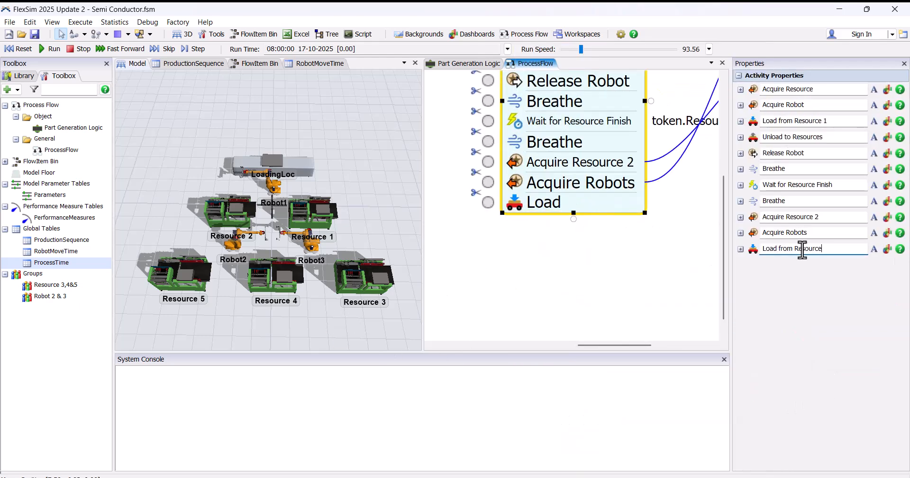
key(Return)
Step: Set the Load from Resources executor to token.Robot and its item to token.Wafer
click(516, 206)
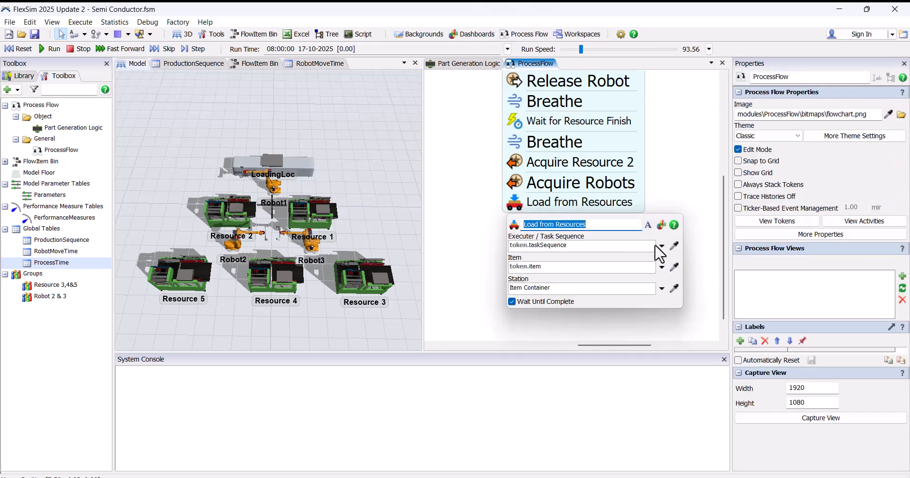
click(661, 247)
mouse_move(573, 290)
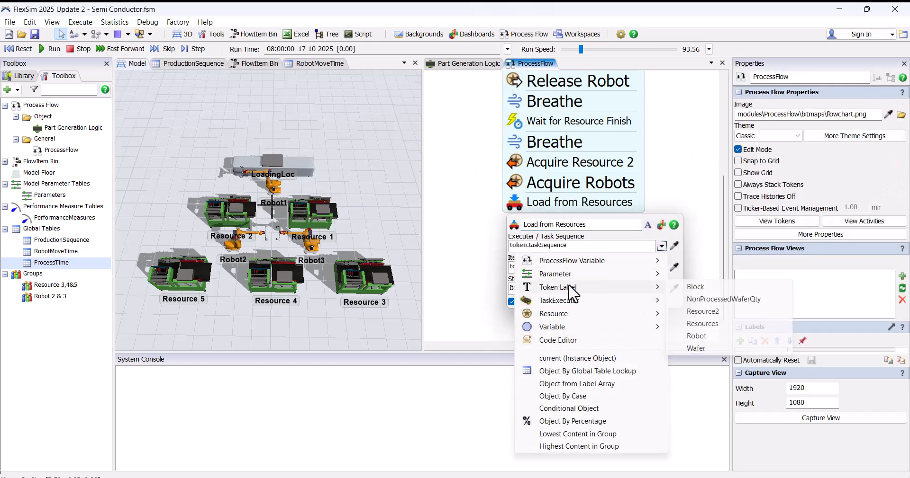
click(703, 338)
click(661, 267)
mouse_move(589, 311)
click(696, 370)
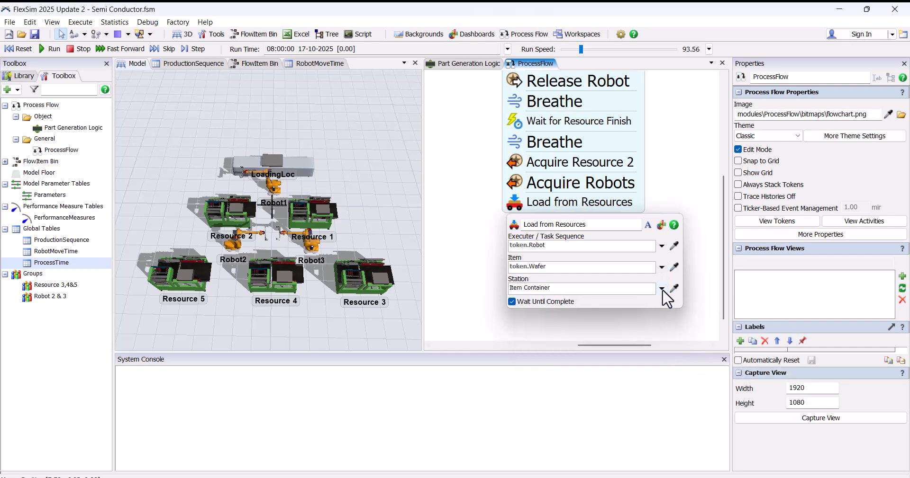
click(661, 288)
click(496, 258)
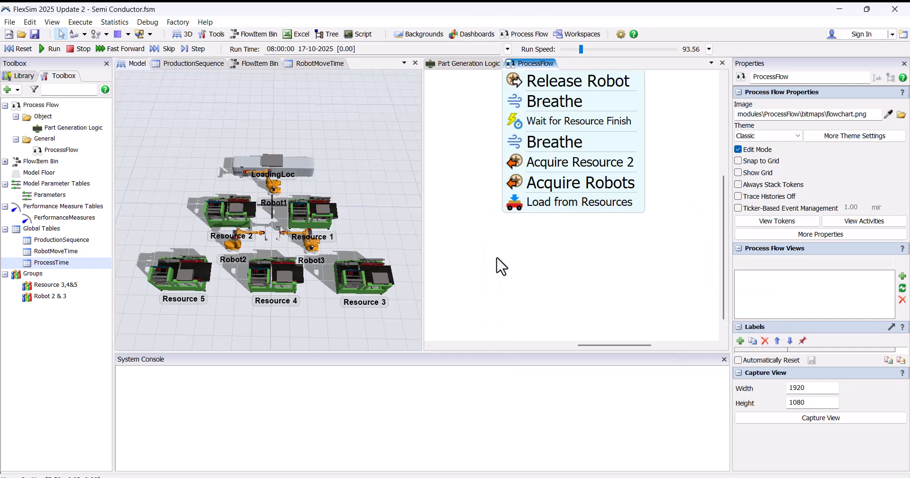
Step: Add an Unload activity directly beneath Load from Resources and rename it Unload to Resource 2
drag(545, 239, 521, 238)
scroll(520, 237, down, 2)
double_click(521, 238)
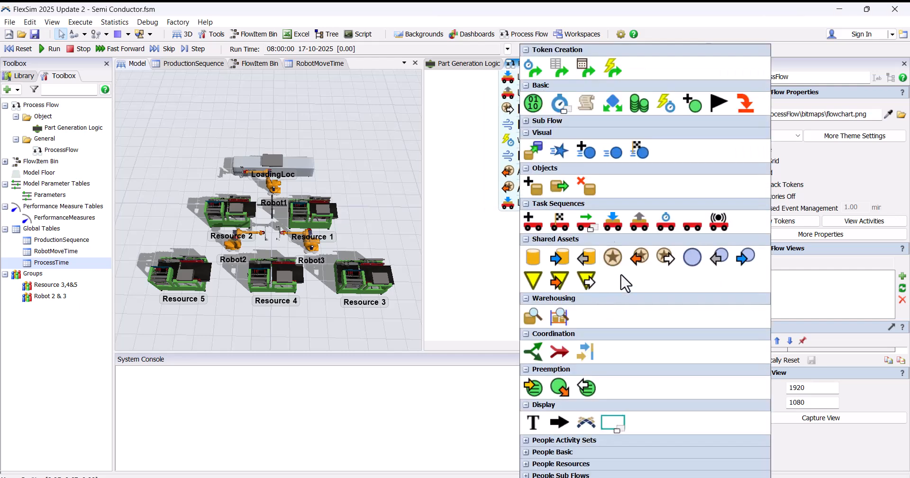
click(639, 221)
drag(561, 243, 544, 217)
text(to)
key(Return)
Step: Set the Unload to Resource 2 executor to token.Robot and its item to token.Wafer
click(550, 219)
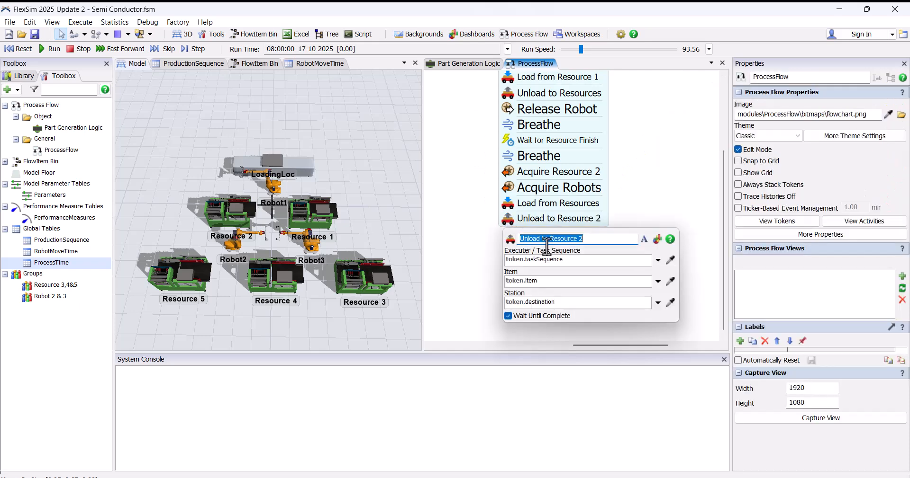
click(657, 260)
mouse_move(575, 303)
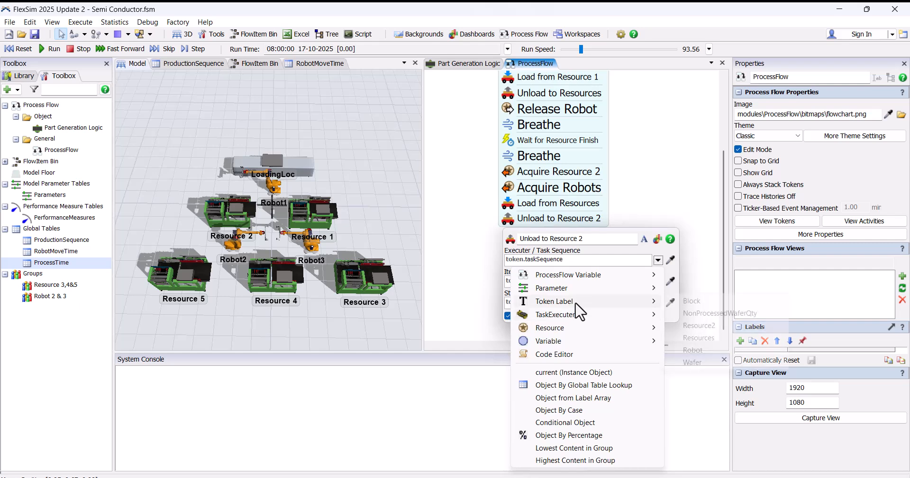
click(693, 350)
click(658, 282)
mouse_move(564, 324)
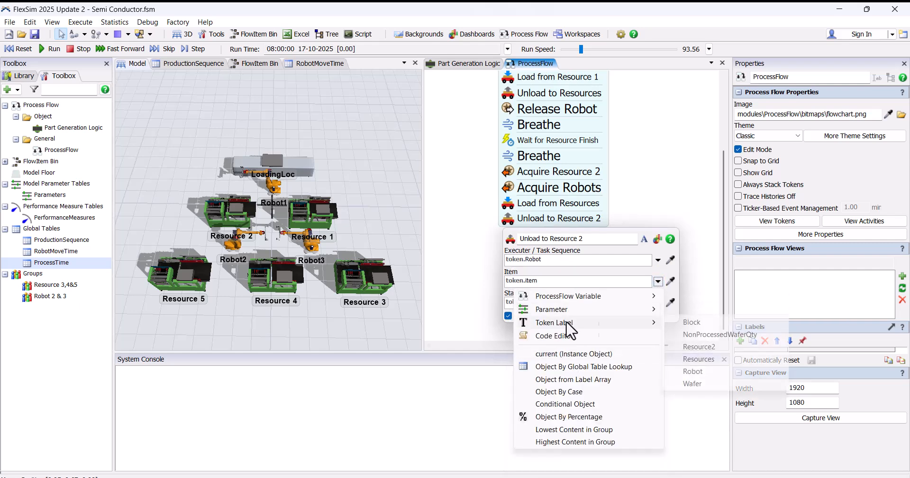
click(692, 384)
Step: Set the Unload to Resource 2 station to the token label Resource2
click(669, 304)
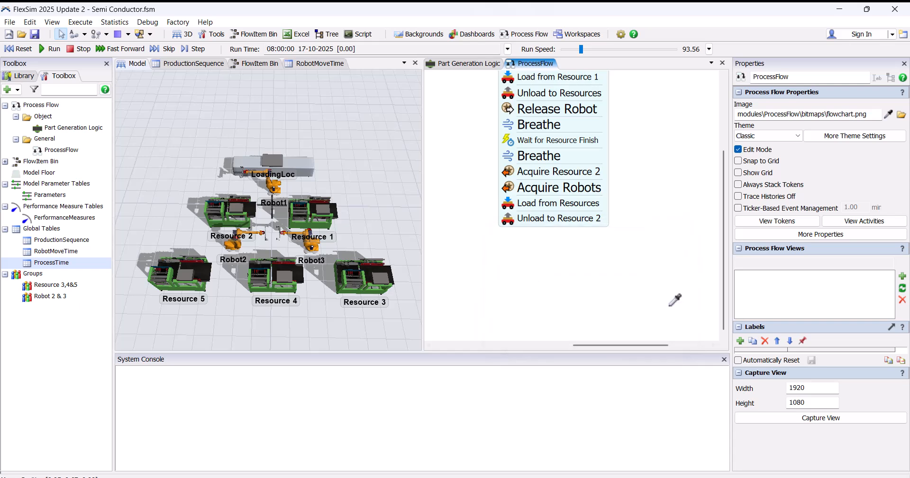
key(Escape)
click(658, 304)
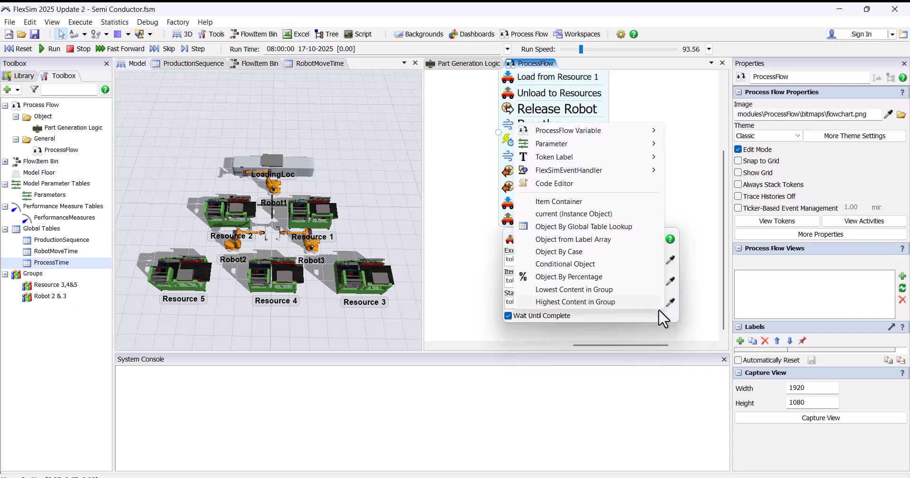
mouse_move(579, 164)
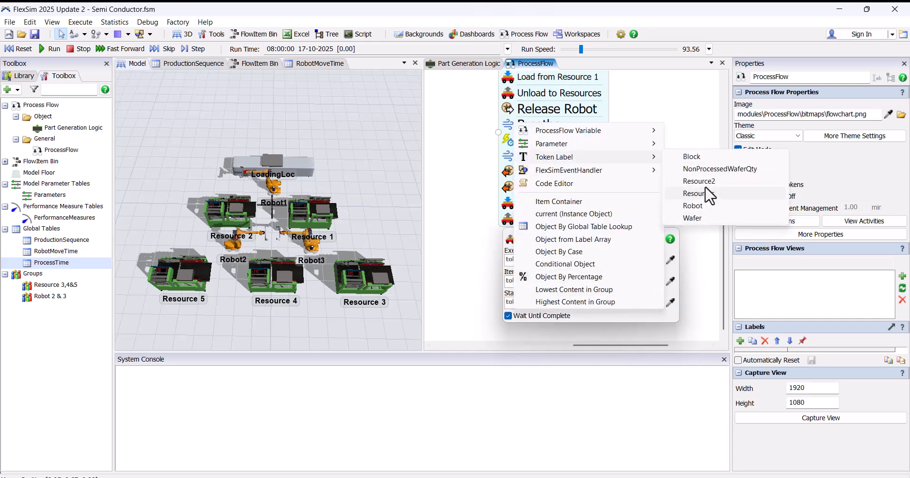
click(703, 183)
click(477, 256)
scroll(521, 244, down, 1)
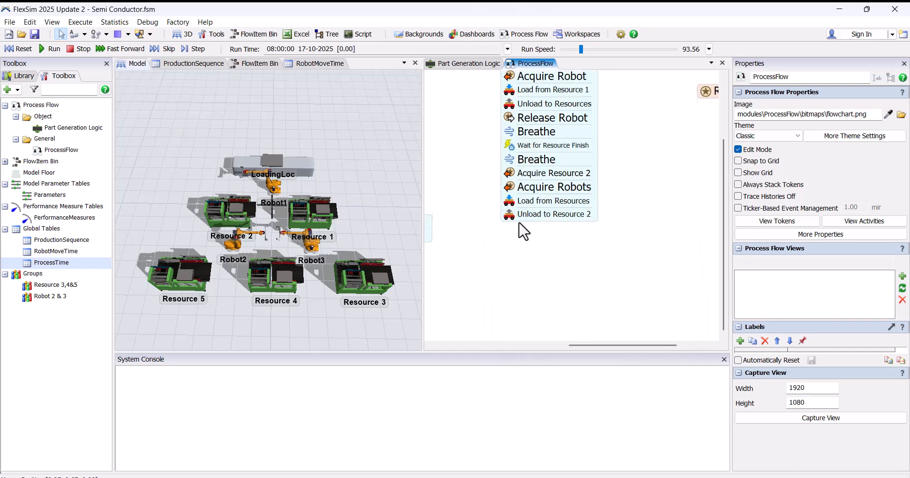
Step: Add two Release activities directly beneath Unload to Resource 2 and rename them Release Robot 2 and 3 and Release Resources
scroll(522, 243, up, 2)
double_click(528, 236)
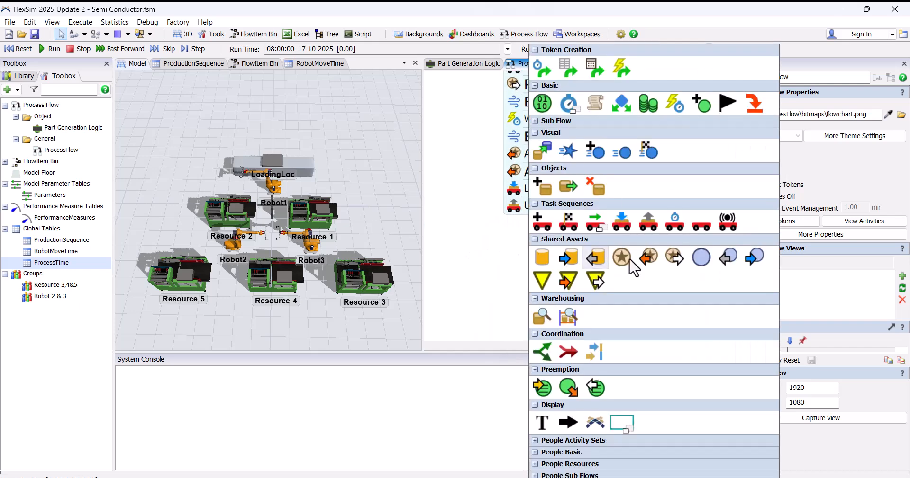
click(675, 260)
double_click(578, 262)
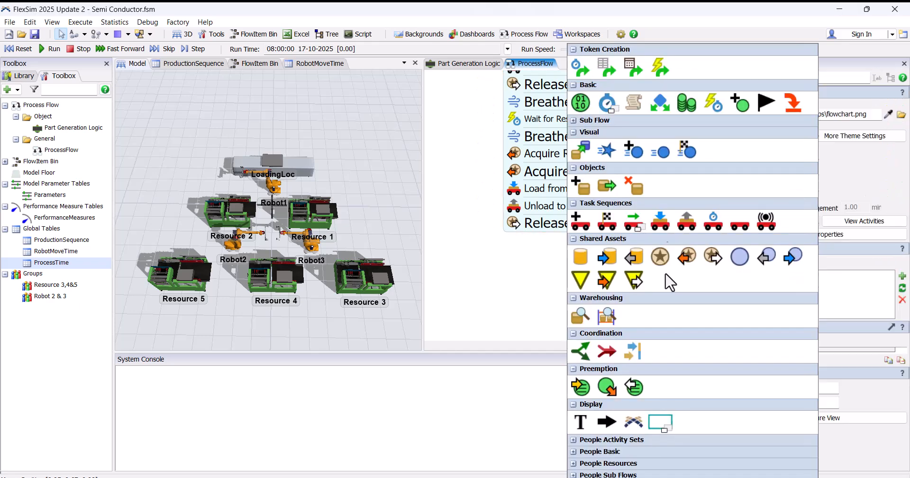
click(695, 272)
click(562, 249)
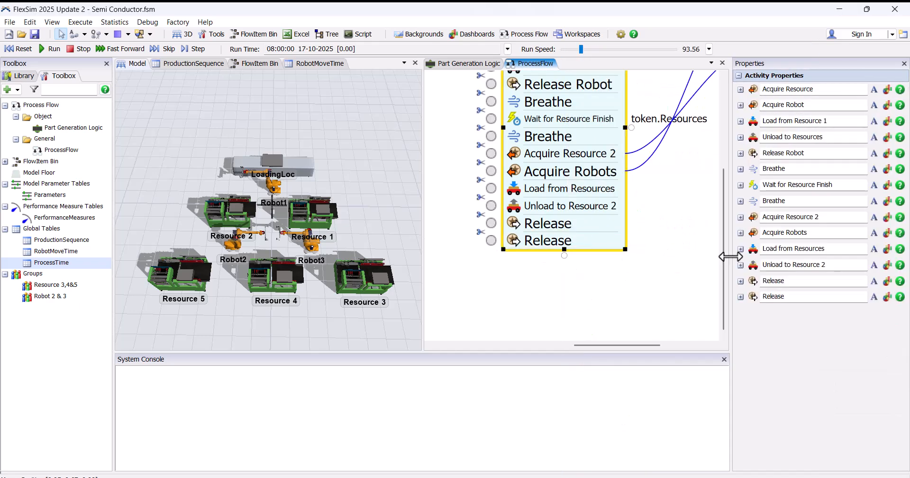
click(799, 297)
text(Resources)
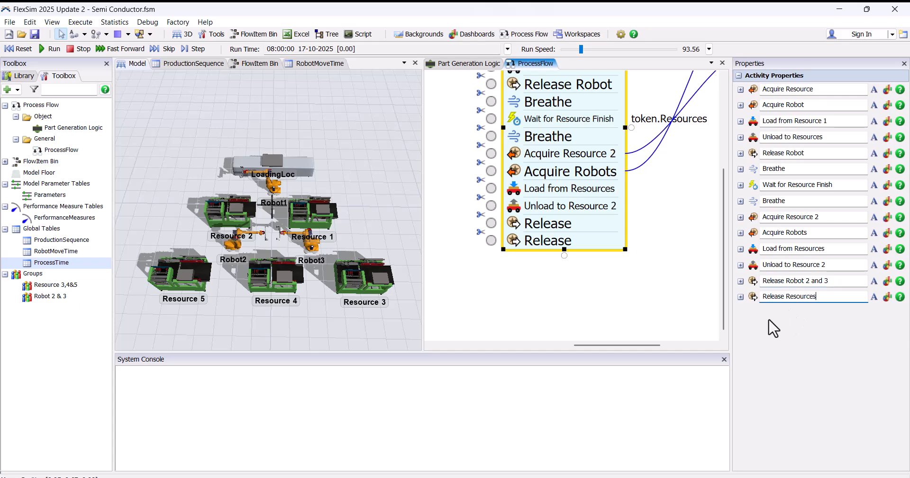
key(Return)
Step: Set the resources assigned to Release Robot 2 and 3 to the token label Robot
click(513, 228)
click(662, 265)
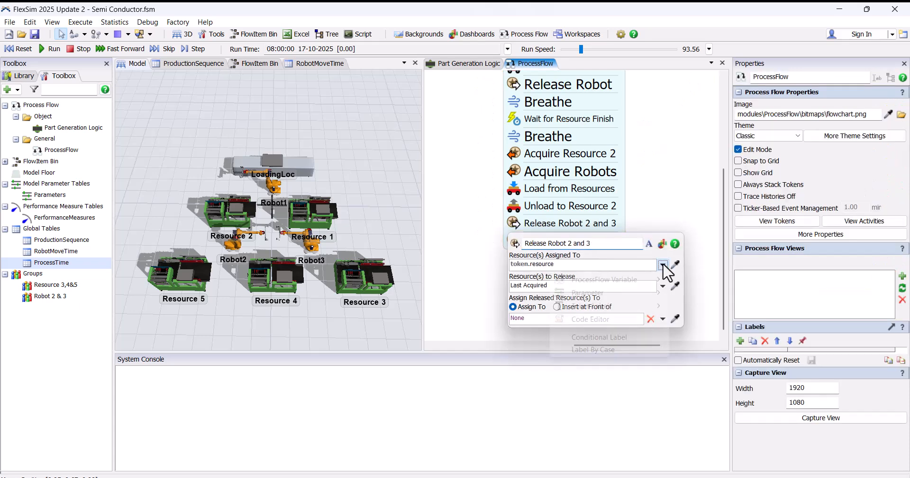
mouse_move(630, 307)
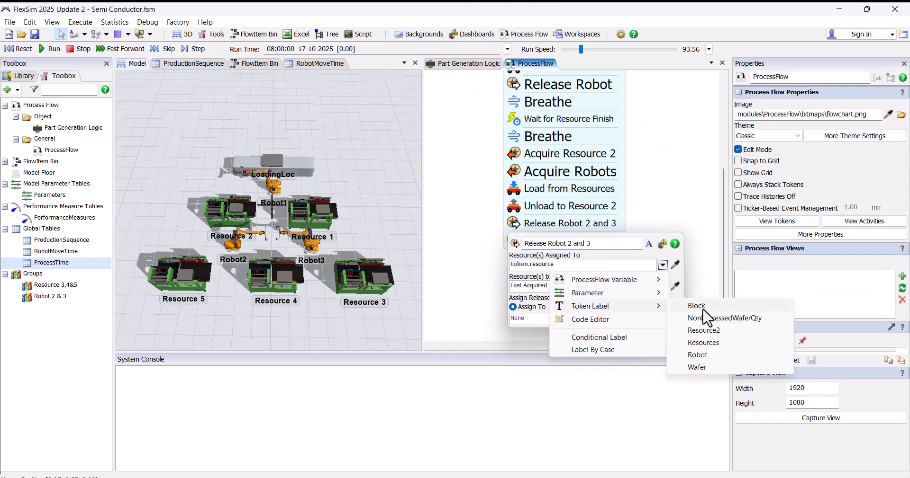
click(704, 356)
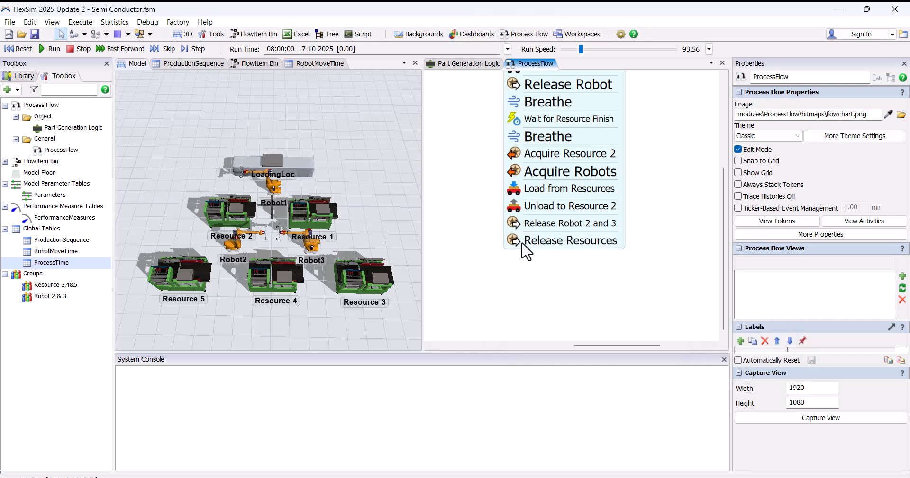
Step: Set the resources assigned to Release Resources to the token label Resources
click(526, 244)
click(662, 283)
mouse_move(595, 324)
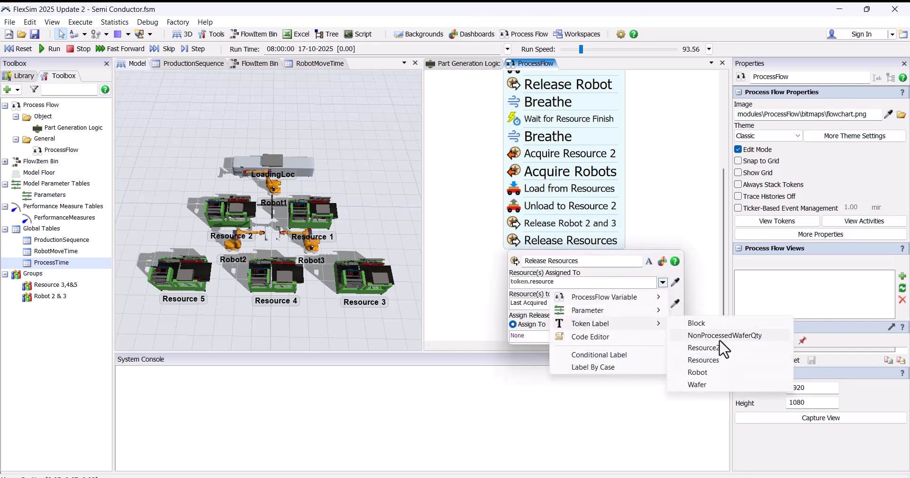
click(705, 361)
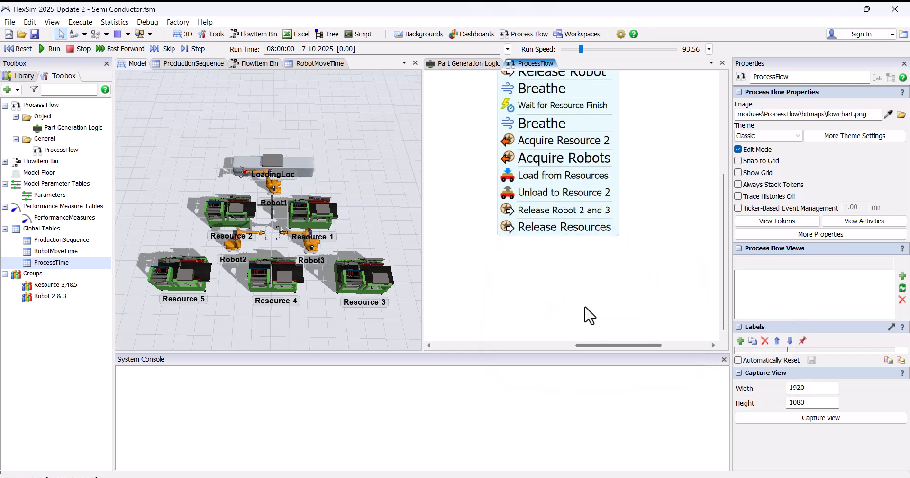
Step: Add a Wait for Event activity beneath Release Resources and make it listen for the On Process Finish event of Resource 2
double_click(475, 249)
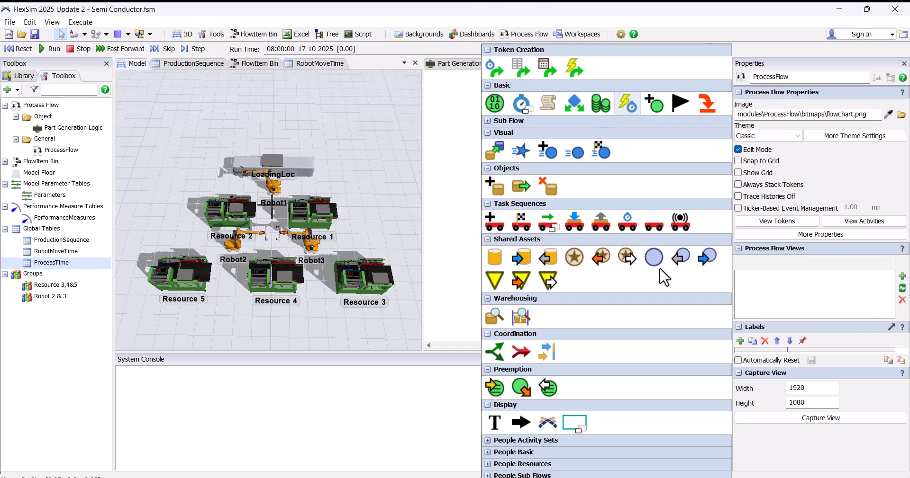
click(620, 106)
drag(545, 272, 510, 250)
double_click(562, 245)
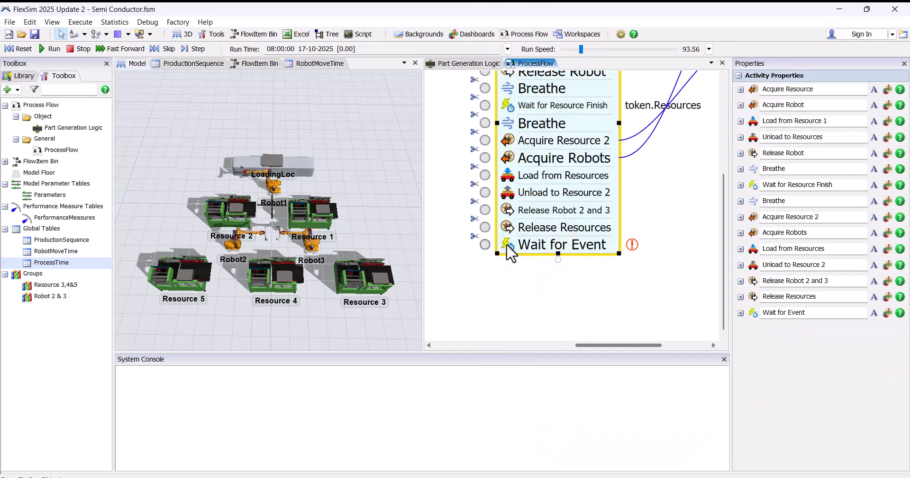
click(670, 220)
click(227, 216)
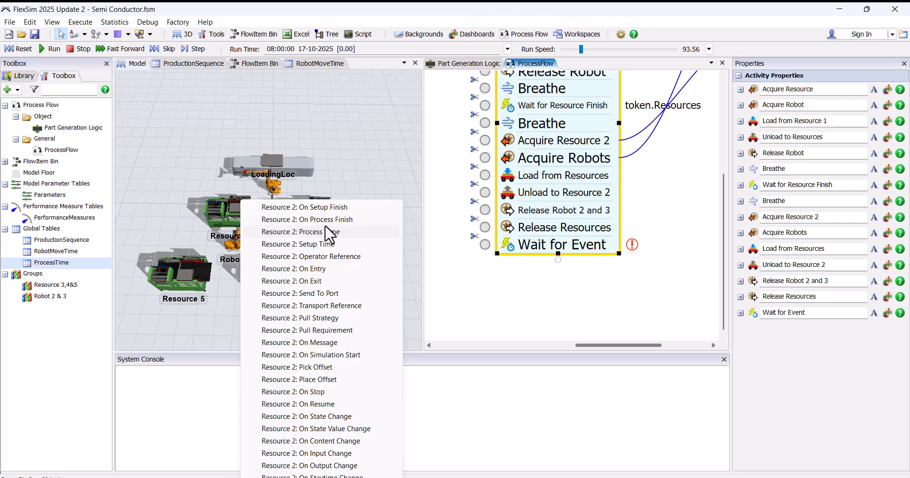
click(327, 220)
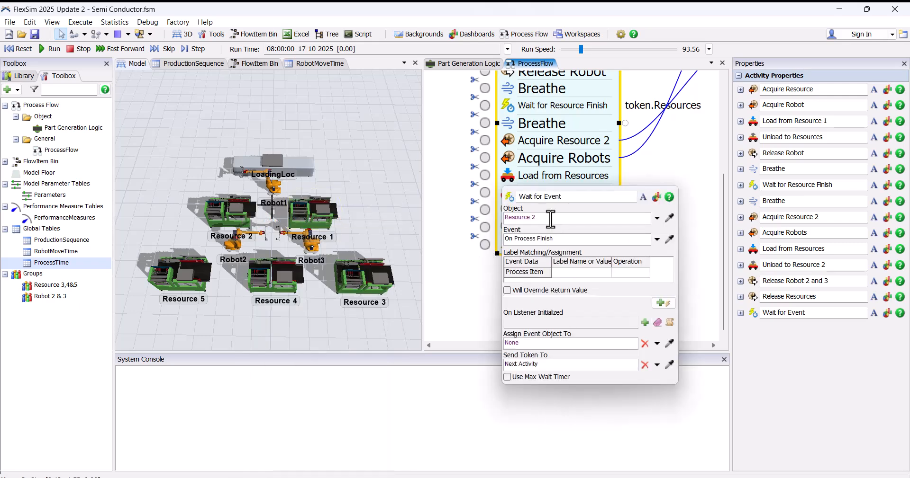
click(483, 282)
Step: Add a Breathe activity beneath the new Wait for Event in the activity stack
scroll(495, 271, down, 1)
drag(493, 271, 521, 233)
click(525, 216)
click(572, 113)
click(578, 78)
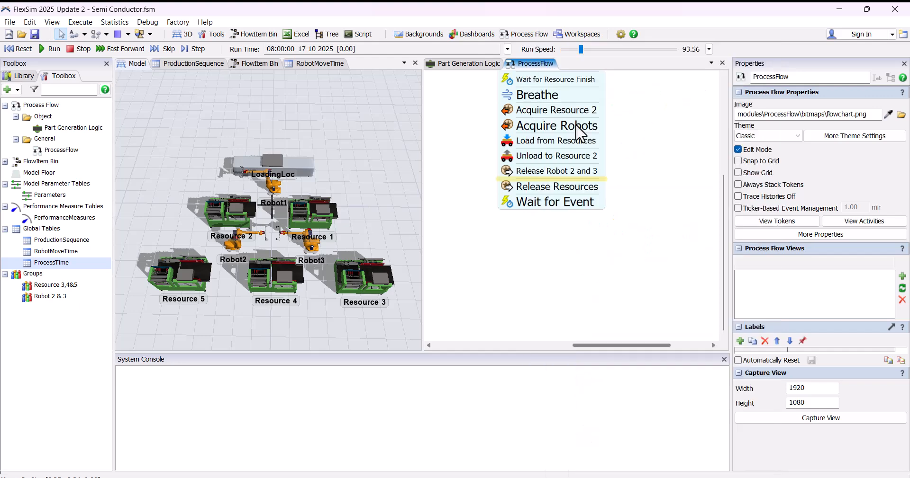
Step: Add an Acquire activity at the end of the stack, beneath the last Breathe
click(547, 252)
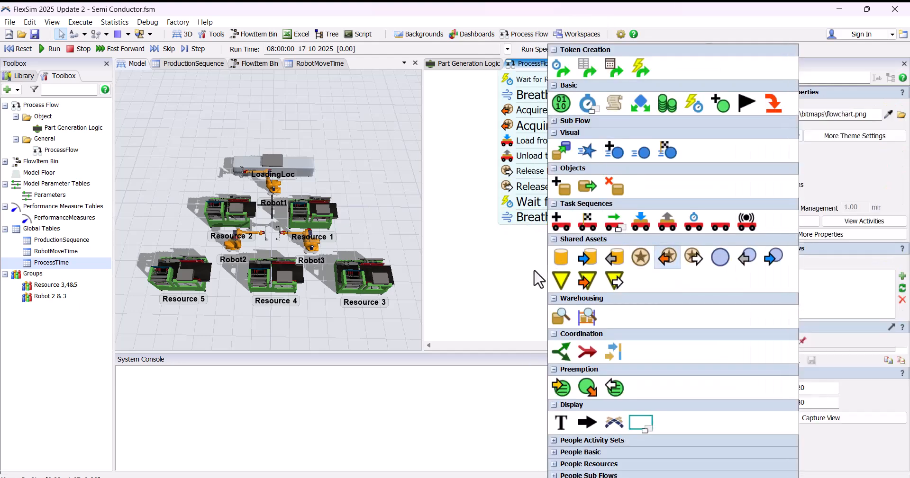
drag(583, 267, 538, 240)
click(567, 241)
Step: Link the new Acquire activity to the existing Robot 1 resource and rename it Acquire Robot 1
scroll(625, 235, down, 4)
drag(626, 236, 675, 250)
scroll(724, 247, up, 1)
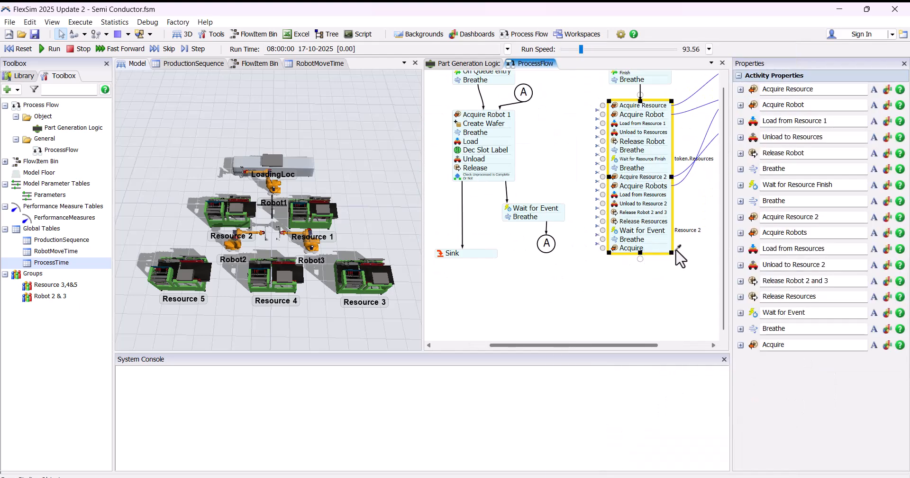
scroll(563, 219, down, 2)
click(428, 111)
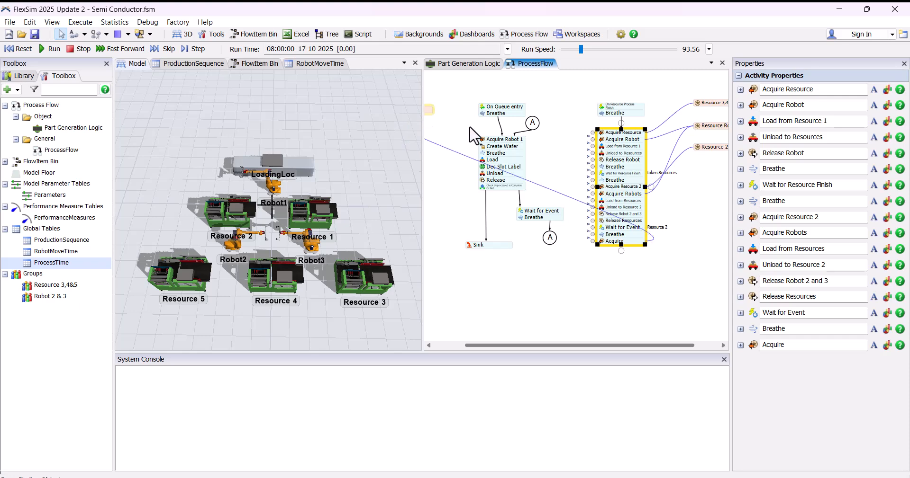
drag(575, 243, 564, 240)
scroll(563, 242, up, 3)
click(796, 345)
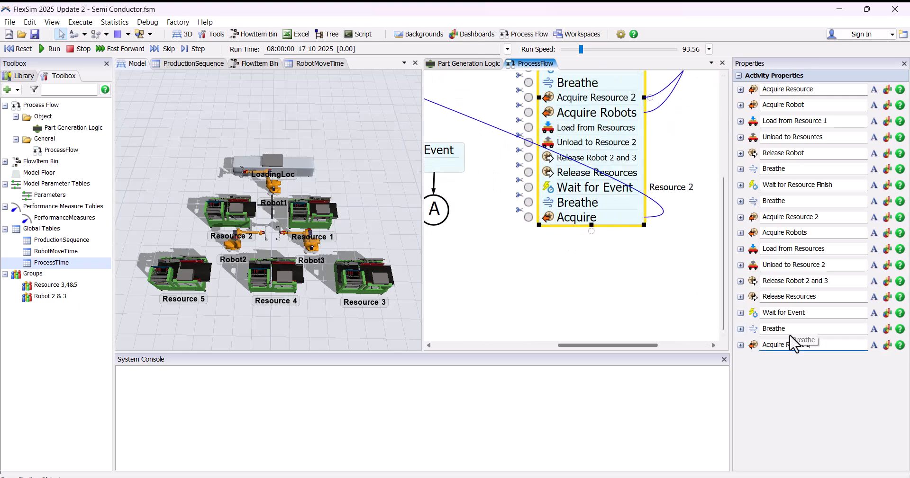
Step: Assign the robot acquired by Acquire Robot 1 to the token label Robot
click(562, 261)
scroll(561, 252, down, 3)
drag(561, 252, 511, 225)
scroll(535, 237, up, 1)
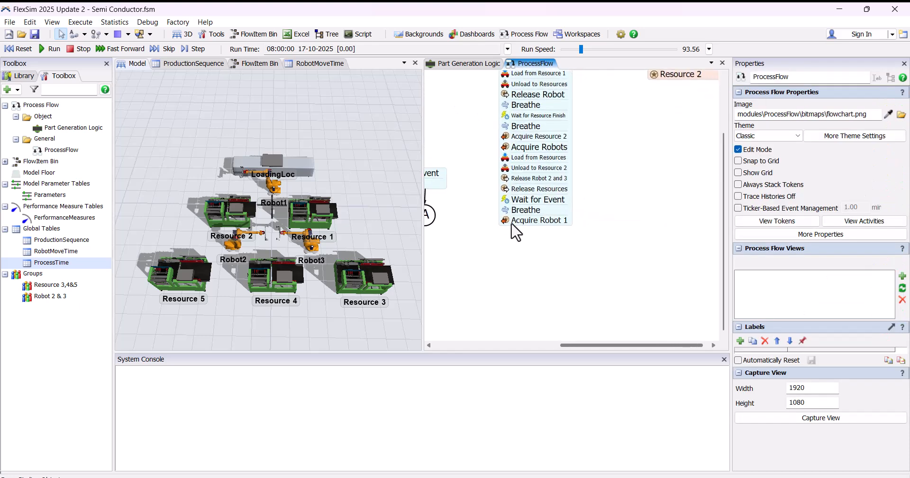
click(511, 224)
click(656, 303)
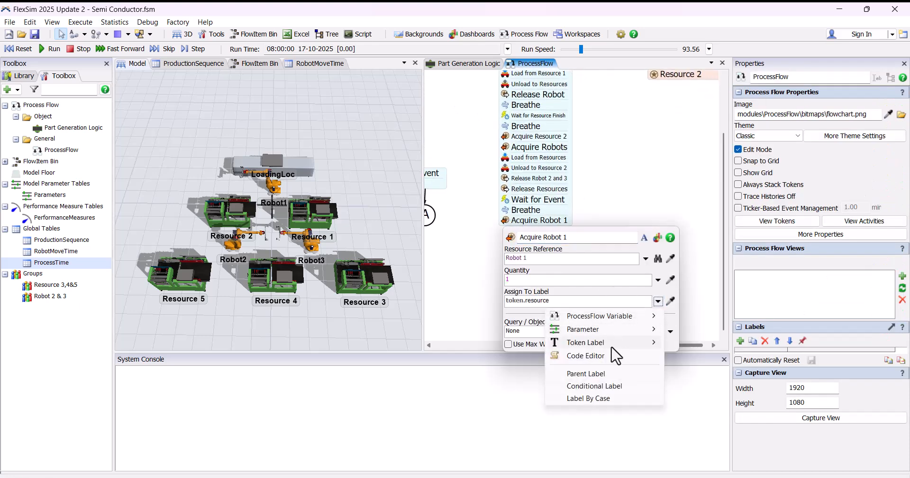
mouse_move(611, 348)
click(693, 394)
click(627, 211)
Step: Add a Load activity beneath Acquire Robot 1 and rename it Load Wafer from Resource 2
scroll(558, 227, up, 4)
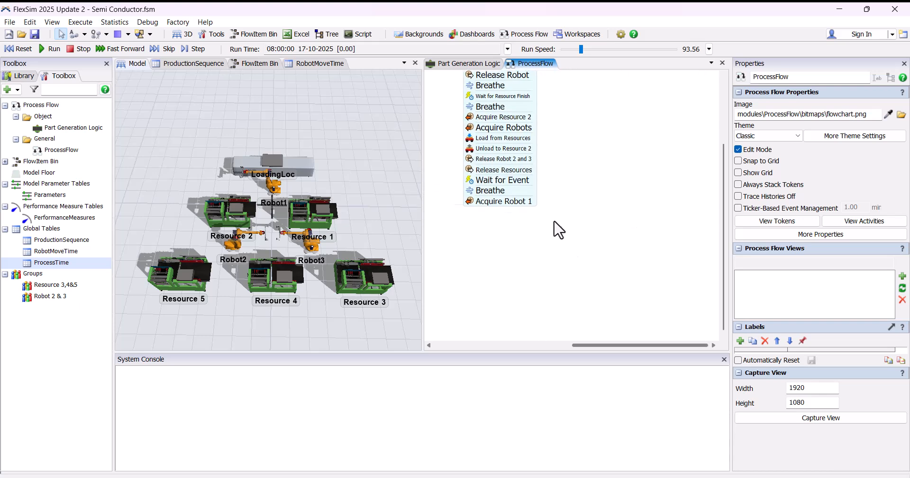
double_click(549, 300)
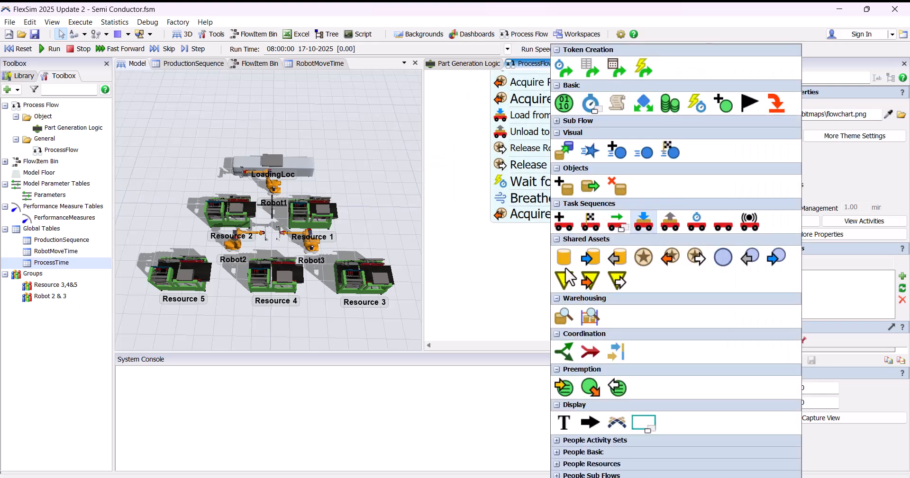
click(652, 224)
click(803, 363)
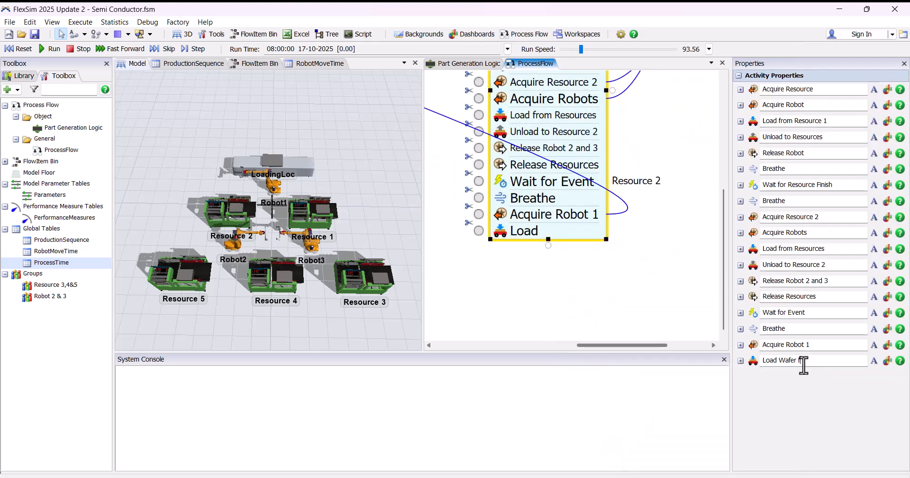
text(Wafer from Resource 2)
key(Return)
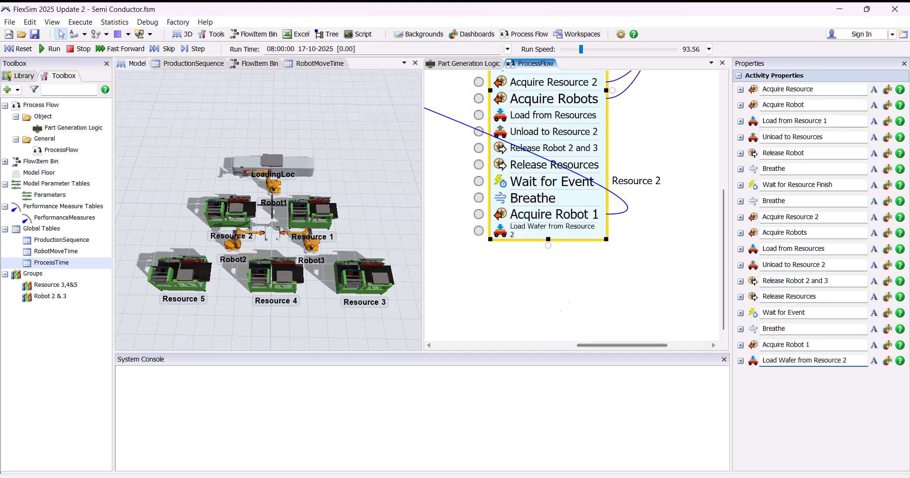
click(564, 304)
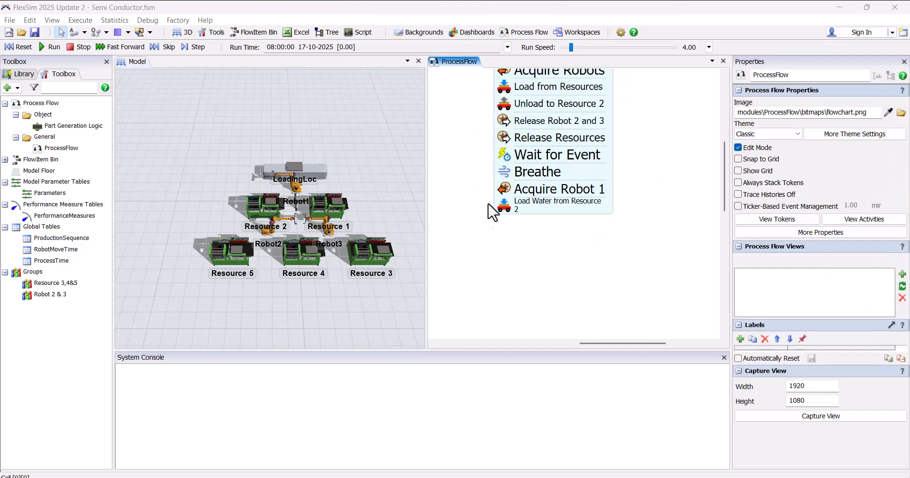
Step: Set the Load Wafer from Resource 2 executor to token.Robot and its item to token.Wafer
click(506, 211)
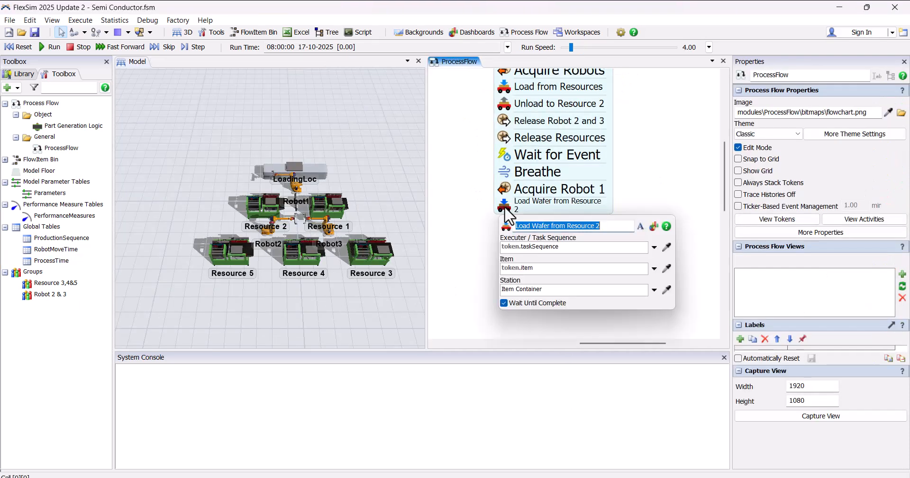
click(654, 247)
mouse_move(562, 289)
click(656, 365)
click(653, 269)
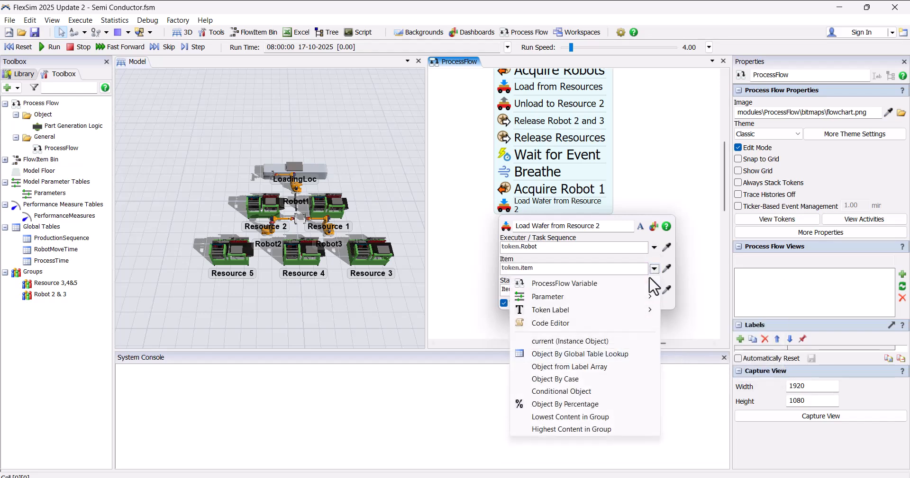
mouse_move(607, 314)
click(703, 399)
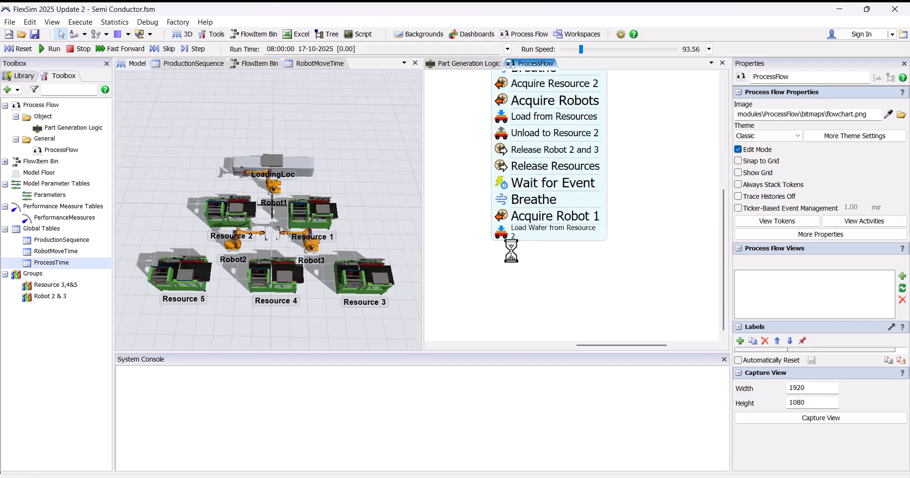
Step: Add a Breathe activity beneath Load Wafer from Resource 2
double_click(510, 251)
click(550, 102)
click(559, 79)
drag(529, 276, 572, 244)
drag(568, 229, 550, 233)
click(555, 221)
scroll(554, 222, up, 3)
Step: Add an Unload activity beneath the last Breathe, attach it to the stack and rename it Unload at Load location
double_click(564, 258)
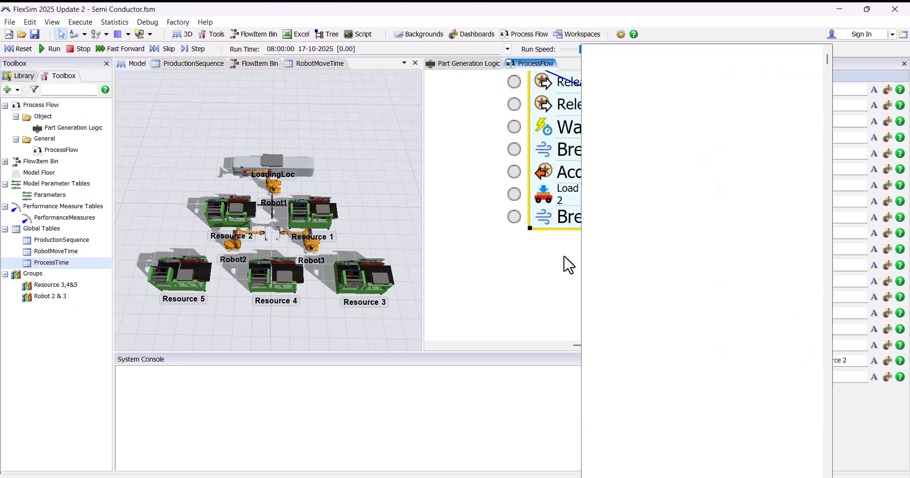
click(700, 214)
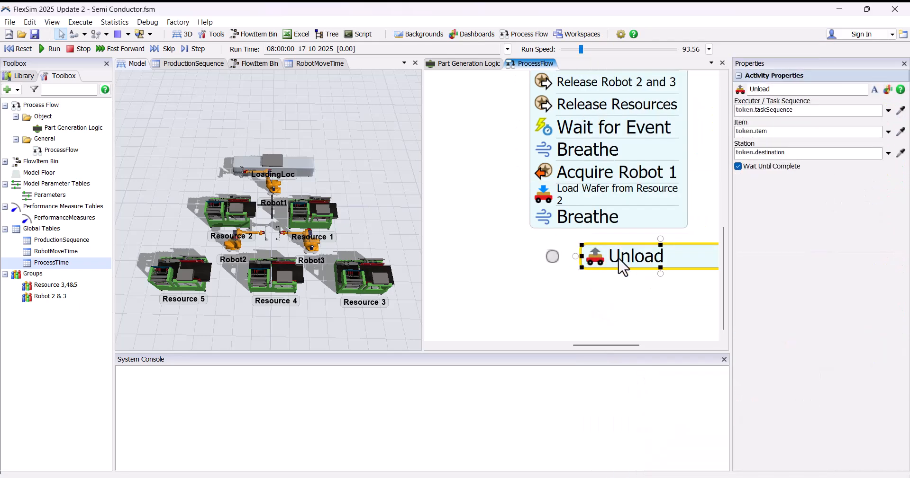
drag(623, 268, 573, 260)
click(546, 247)
click(622, 261)
click(616, 262)
text(at Load location)
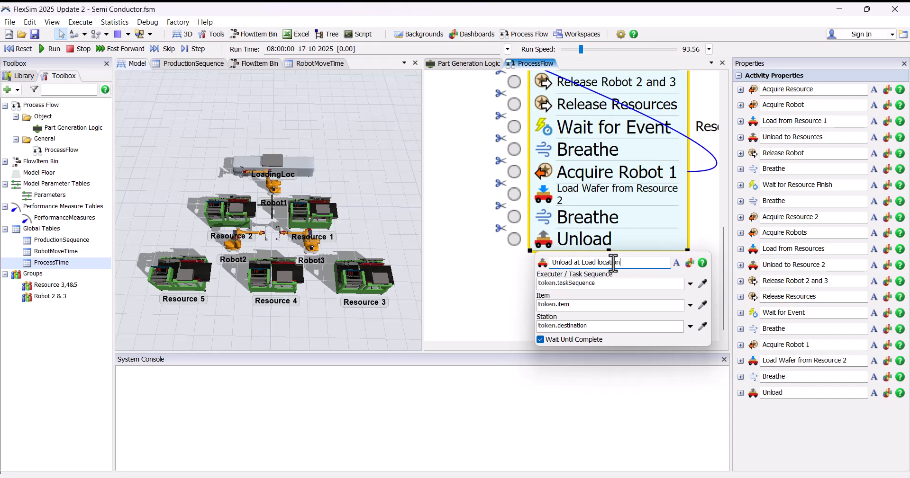
Step: Set the Unload at Load location executor to token.Robot and its item to token.Wafer
click(690, 284)
mouse_move(619, 124)
click(757, 161)
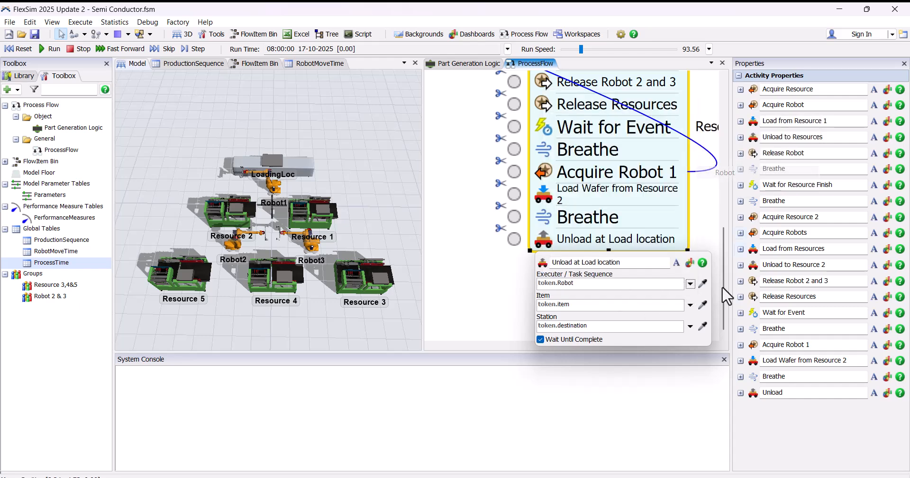
click(690, 306)
mouse_move(593, 346)
click(720, 401)
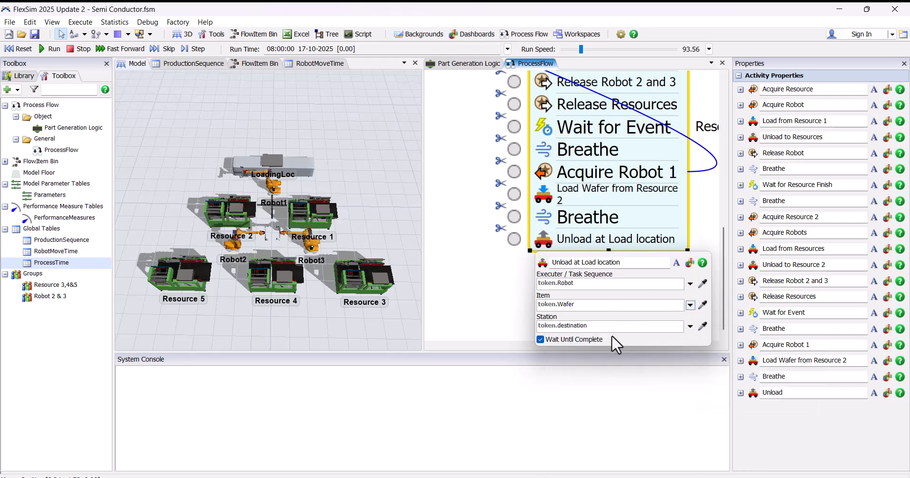
Step: Set the Unload at Load location station to a label reached through token.Wafer
double_click(602, 325)
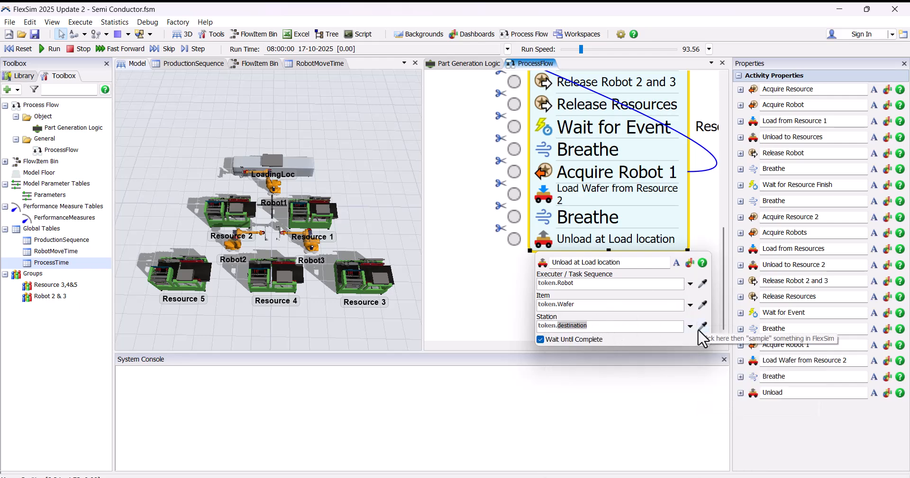
text(w)
key(Down)
key(Return)
text(.)
key(Return)
click(503, 284)
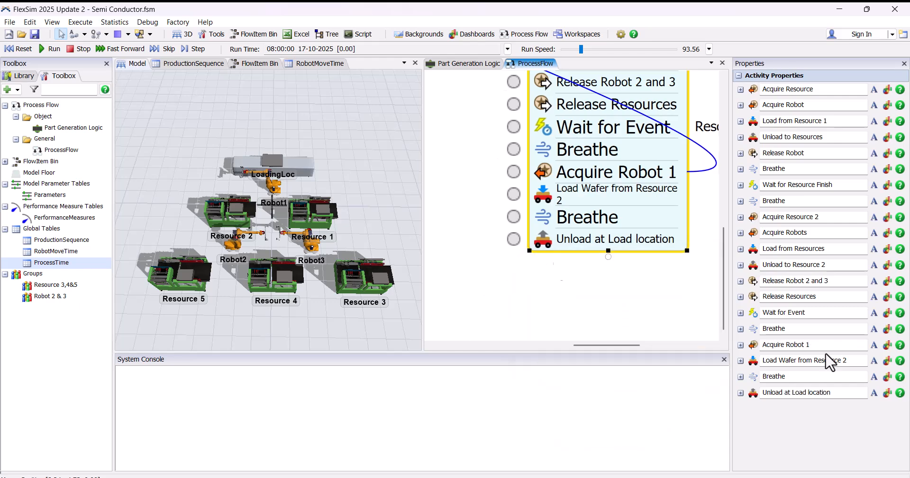
Step: Add an Assign Labels activity beneath Unload at Load location and rename it Wafer Label Add
click(555, 264)
scroll(575, 294, down, 1)
drag(566, 290, 536, 274)
double_click(523, 273)
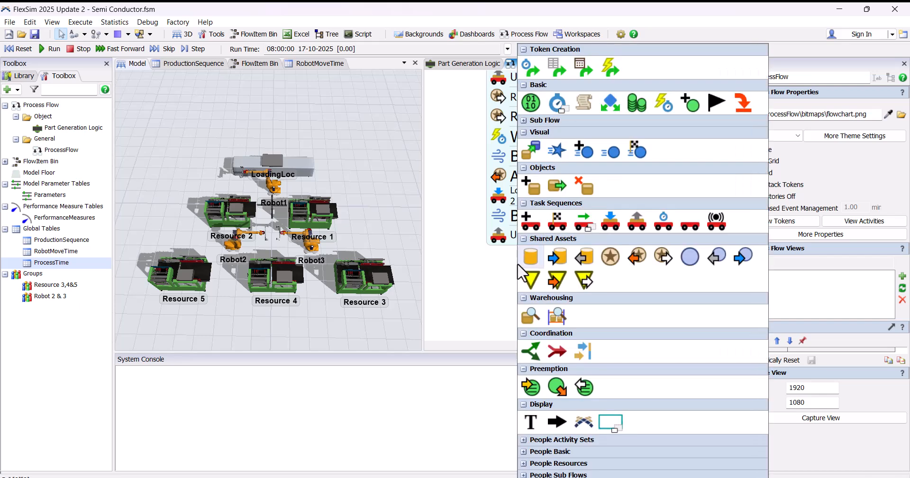
click(530, 102)
drag(565, 280, 534, 262)
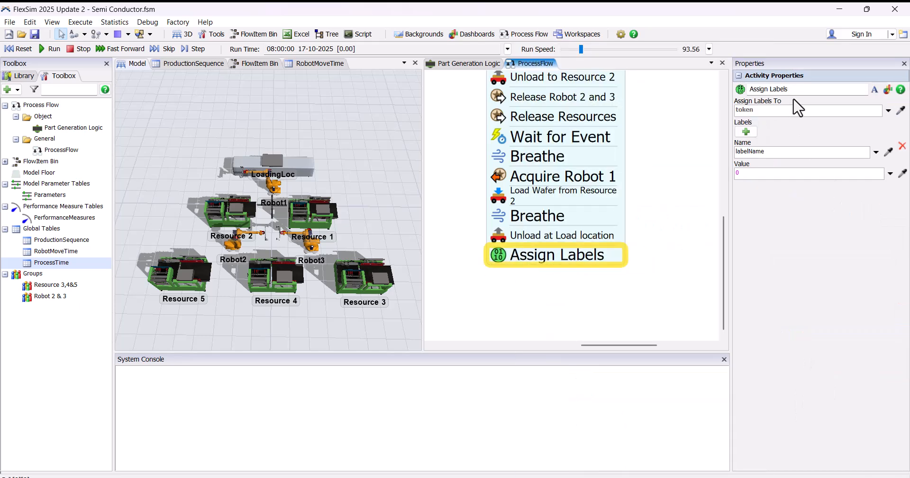
click(793, 91)
drag(810, 407, 697, 387)
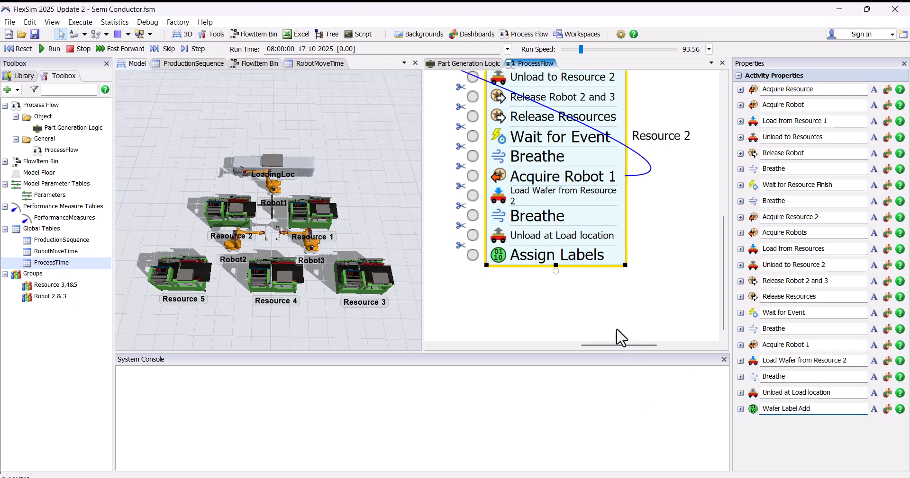
Step: In the Wafer Label Add activity, name the label ExitTime and set its value to Model.time
click(673, 228)
click(502, 257)
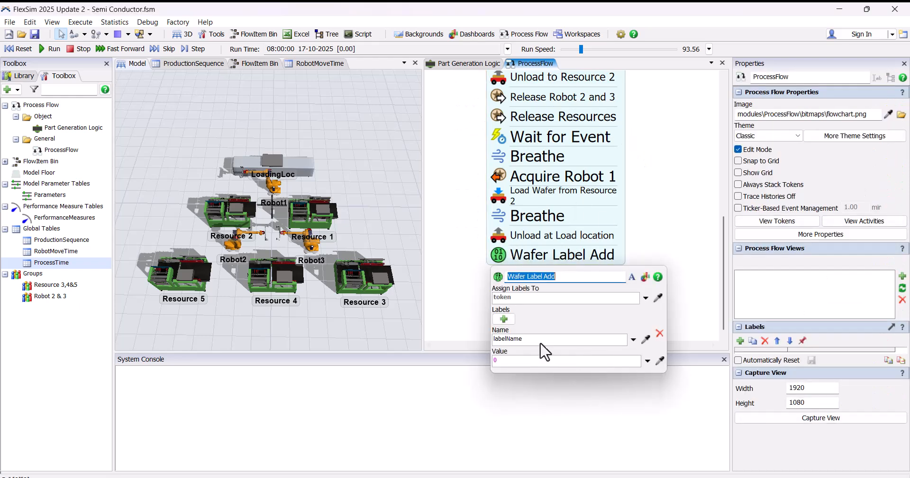
drag(534, 339, 494, 339)
text(Exittime)
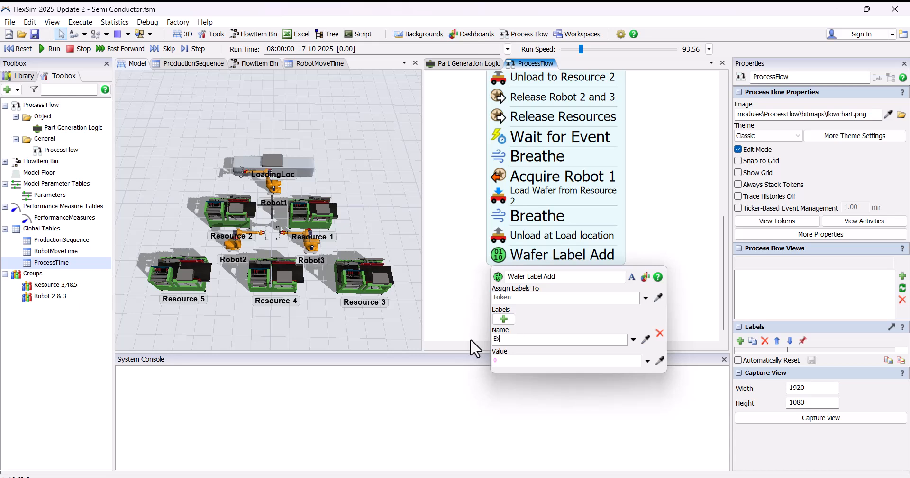
click(507, 342)
text(T)
double_click(530, 364)
text(Model.time)
Step: Add a second label named Block to Wafer Label Add, with its value reached through token.Wafer
click(509, 319)
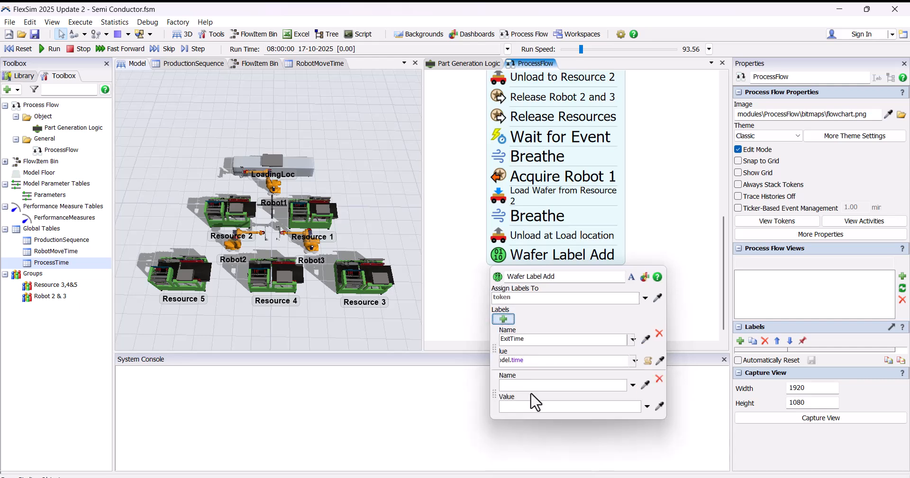
text(Block)
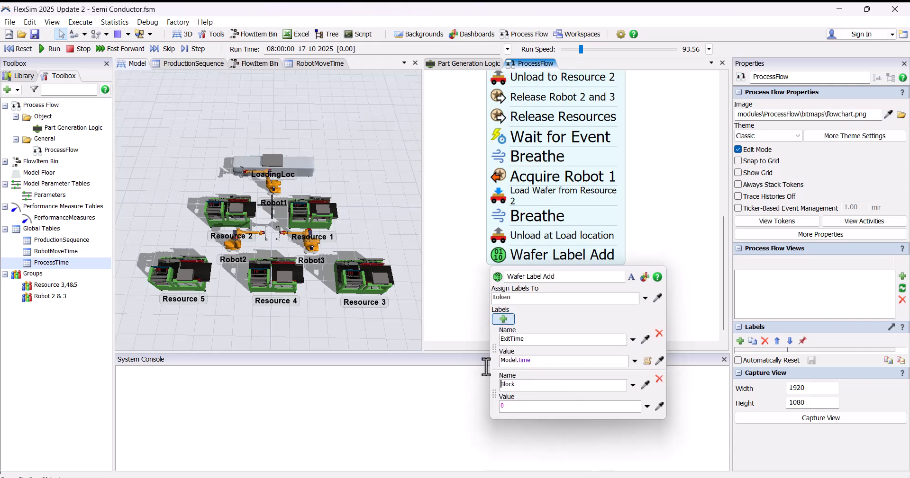
click(513, 406)
text(token.Wafer)
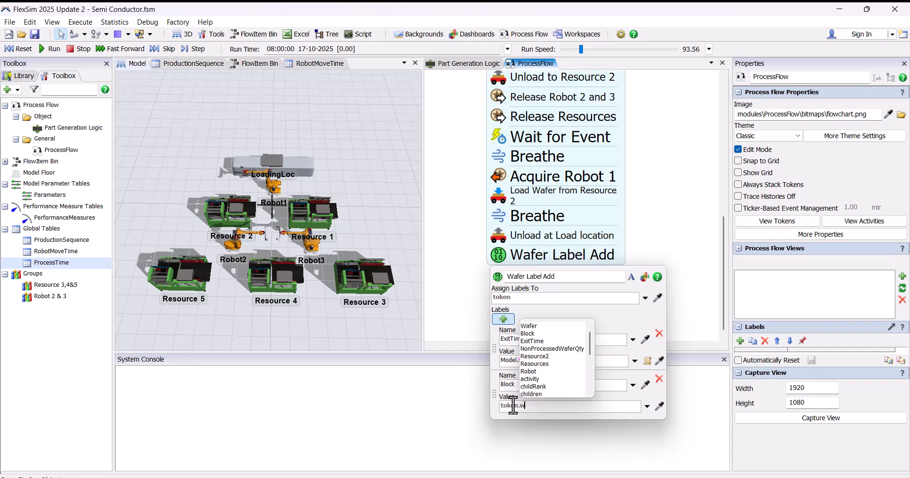
click(640, 237)
Step: Add an Assign Labels activity beneath Wafer Label Add and rename it Inc Processed Wafer Qty
scroll(601, 287, down, 1)
drag(601, 287, 491, 260)
double_click(515, 258)
click(528, 102)
drag(792, 89, 754, 88)
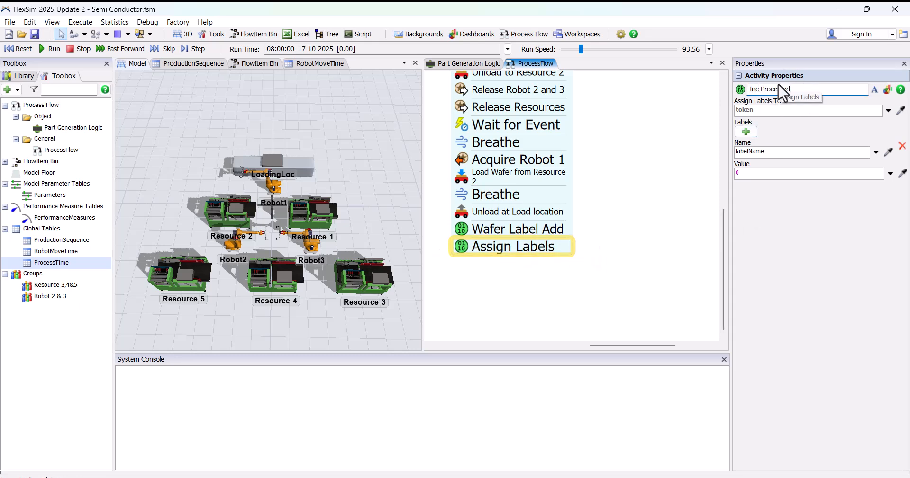
text(ty)
key(Tab)
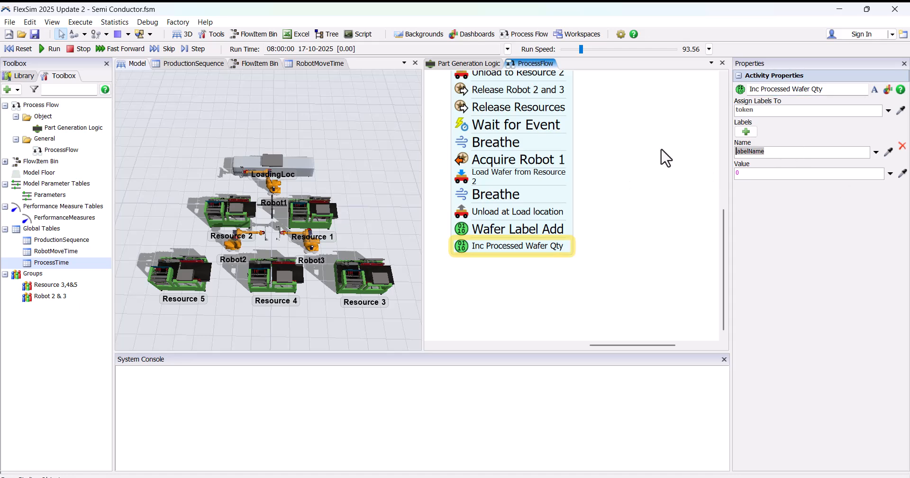
Step: Set the ProcessedWaferQty value to Increment Label and assign the label to an object reached through token.Wafer
click(890, 173)
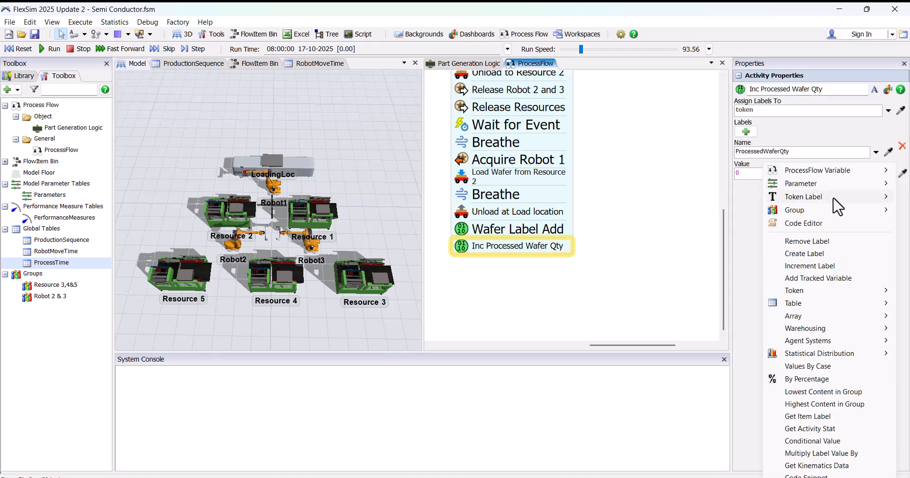
click(820, 266)
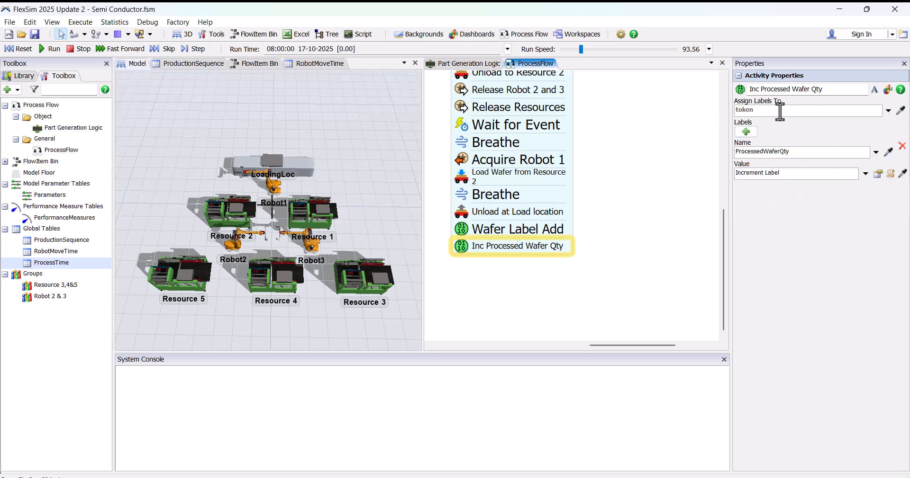
text(.Wafer.)
key(Return)
click(658, 277)
Step: Add a Destroy Object activity beneath Inc Processed Wafer Qty and attach it to the stack
scroll(658, 277, down, 3)
scroll(527, 239, up, 3)
drag(518, 279, 505, 203)
double_click(542, 213)
click(608, 186)
Step: Set the object removed by the Destroy Object activity to the token label Wafer
click(505, 203)
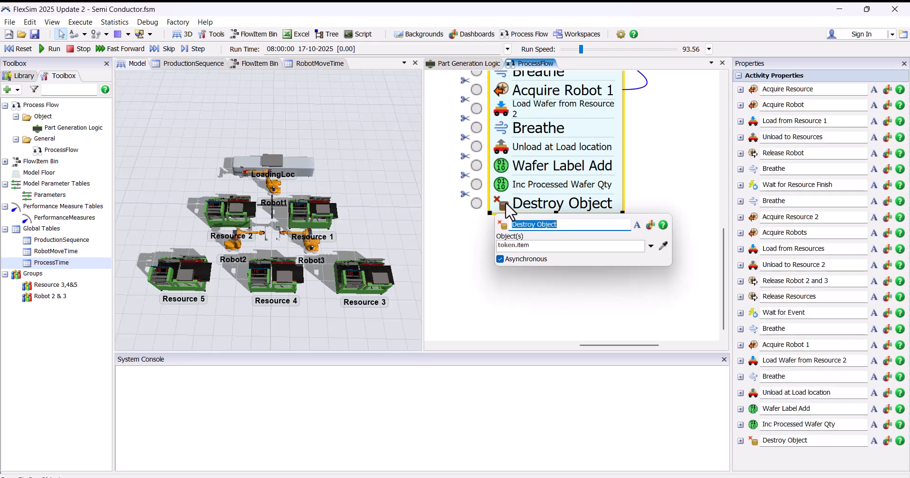
click(650, 246)
mouse_move(592, 287)
click(702, 333)
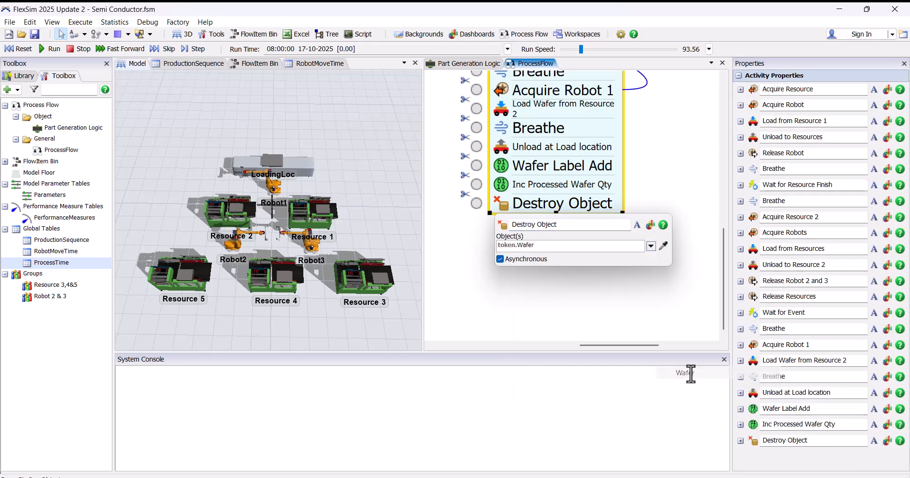
click(488, 264)
Step: Add a Release activity beneath Destroy Object, attach it to the stack and rename it Release Robot 1
drag(532, 252, 527, 217)
double_click(533, 240)
click(572, 257)
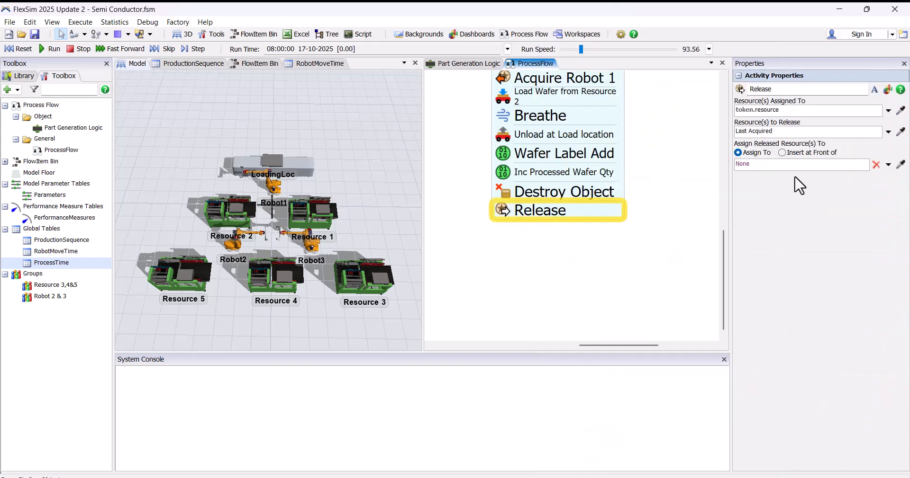
click(798, 90)
click(798, 458)
text(Robot 1)
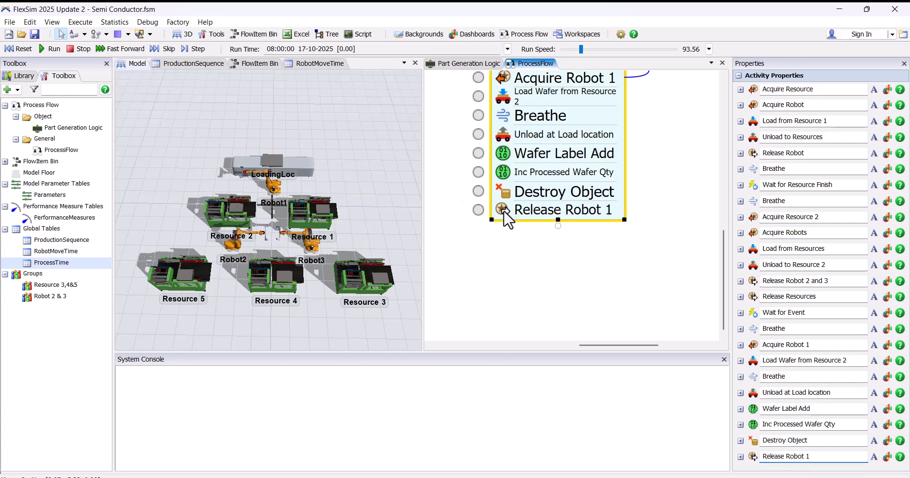
Step: Set the assigned resource of Release Robot 1 to the token label Robot
click(502, 209)
scroll(502, 209, up, 2)
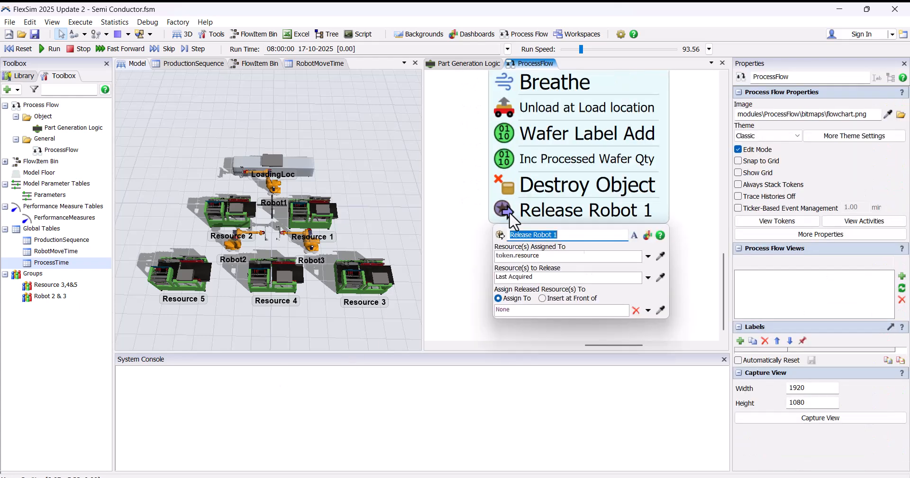
click(648, 257)
mouse_move(644, 299)
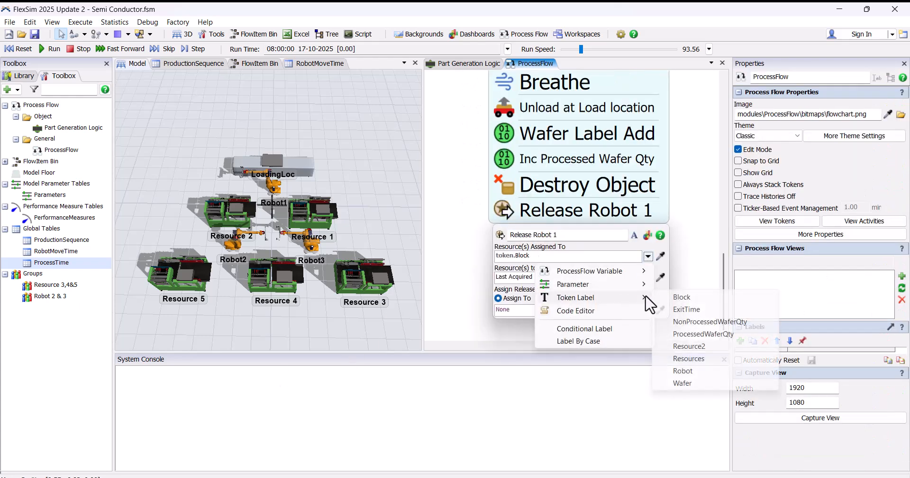
click(685, 373)
click(456, 243)
Step: Add another Release activity beneath Release Robot 1, attach it to the stack and rename it Release Resource 2
double_click(521, 251)
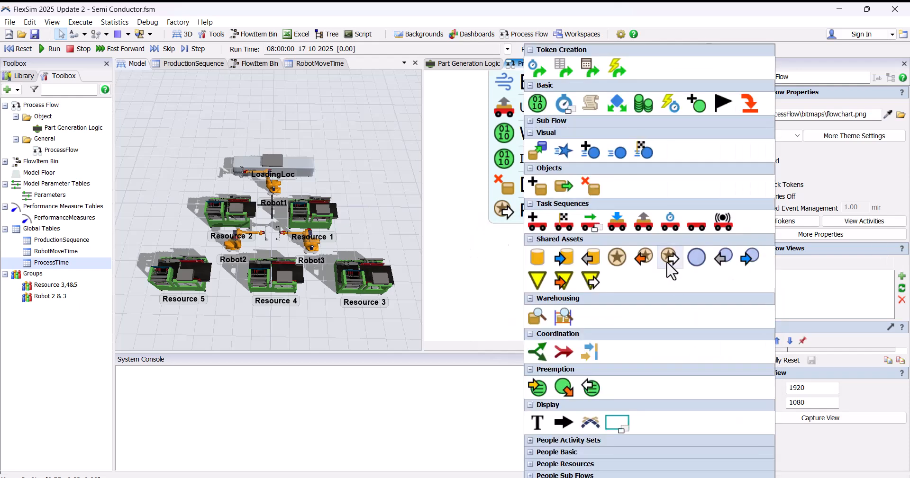
click(573, 258)
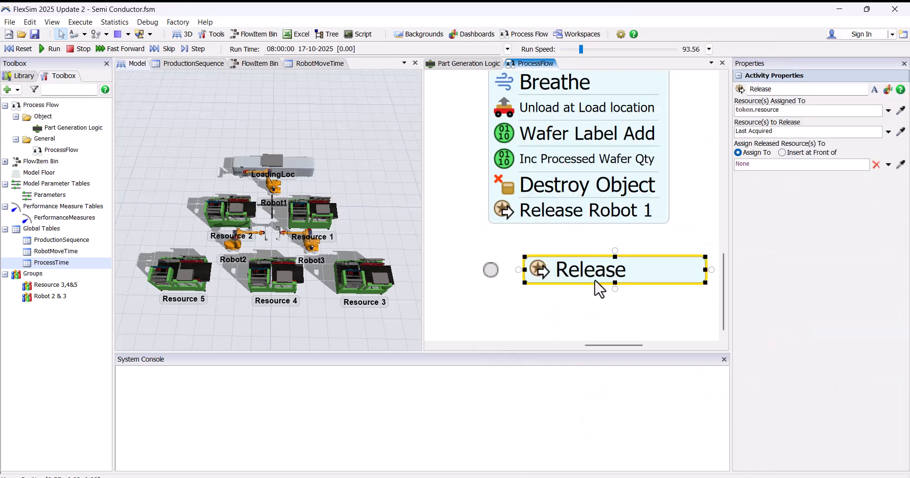
click(798, 91)
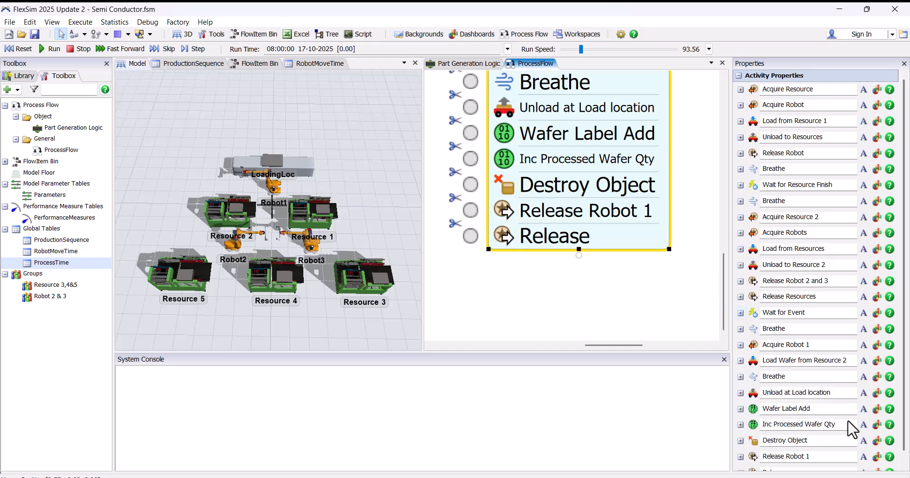
drag(903, 445, 904, 460)
click(814, 458)
text(Resource 2)
Step: Set the assigned resource of Release Resource 2 to the token label Resource2
click(510, 236)
click(648, 283)
mouse_move(642, 325)
click(688, 373)
Step: Add a Breathe activity beneath Release Resource 2 and attach it to the stack
double_click(553, 280)
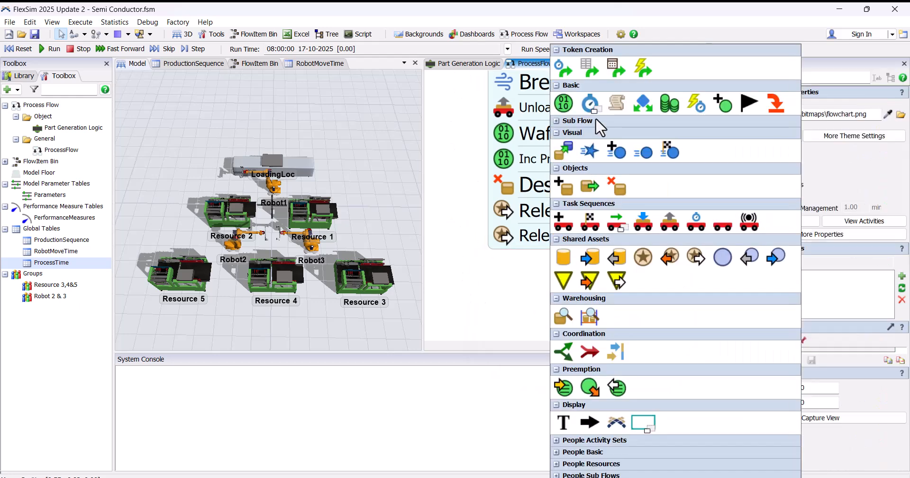
drag(601, 74, 522, 244)
scroll(560, 301, down, 2)
scroll(521, 243, up, 1)
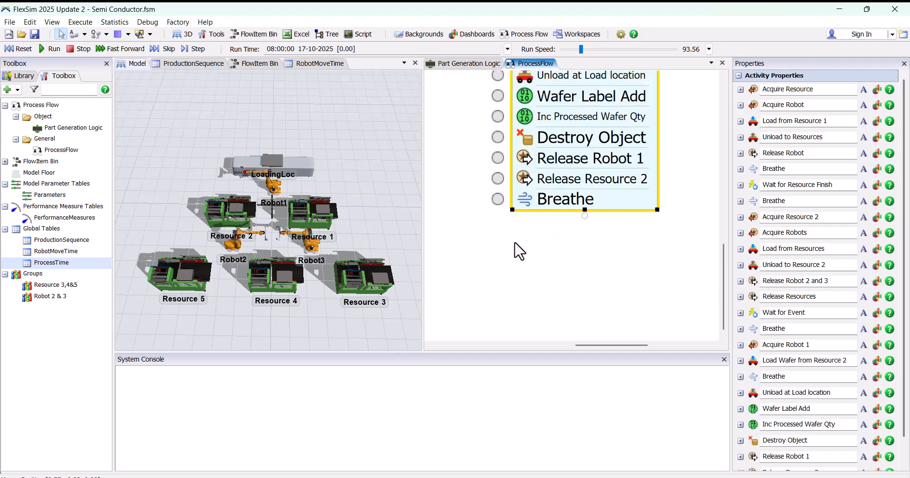
Step: Add a Decide activity beneath the last Breathe, attach it and rename it Check if Processing is Completed or Not
double_click(519, 252)
click(601, 103)
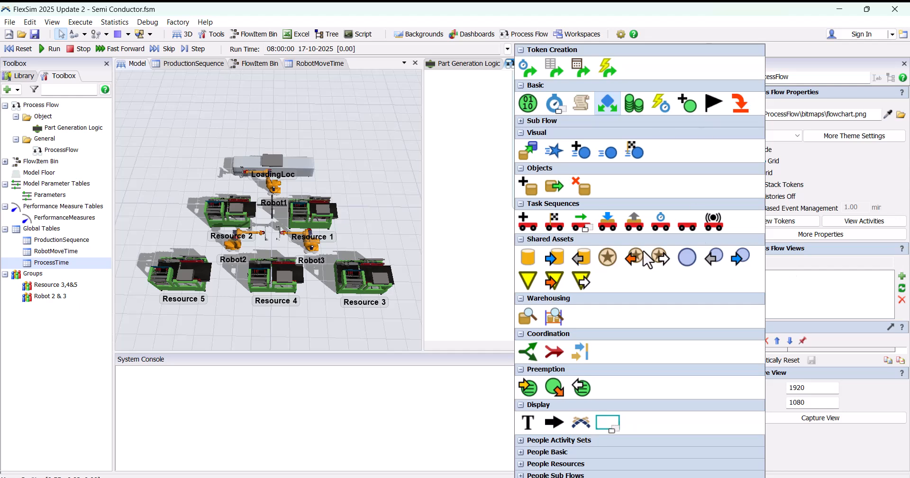
drag(571, 256, 561, 216)
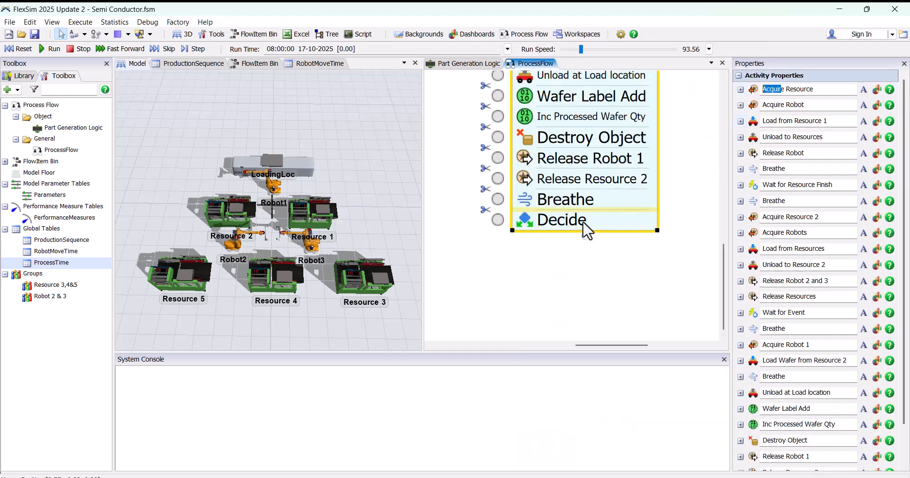
scroll(805, 284, down, 5)
click(818, 462)
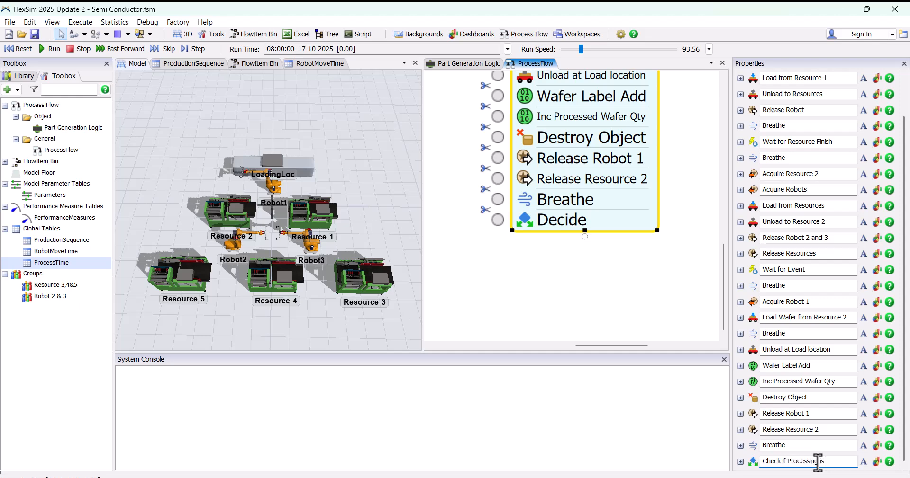
text(Check if Processing is Completed or Not)
key(Return)
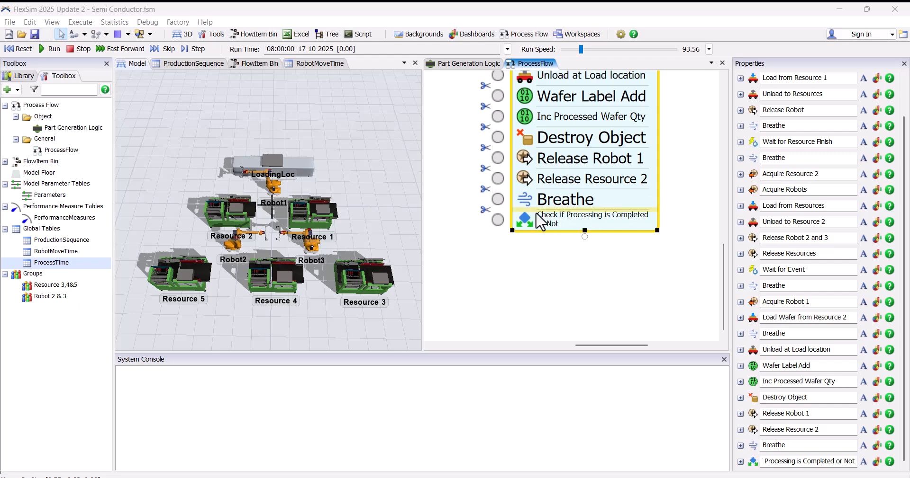
Step: Make the Decide activity send tokens conditionally on token.Block.ProcessedWaferQty == 25, with 1 for true and 2 for false
double_click(526, 220)
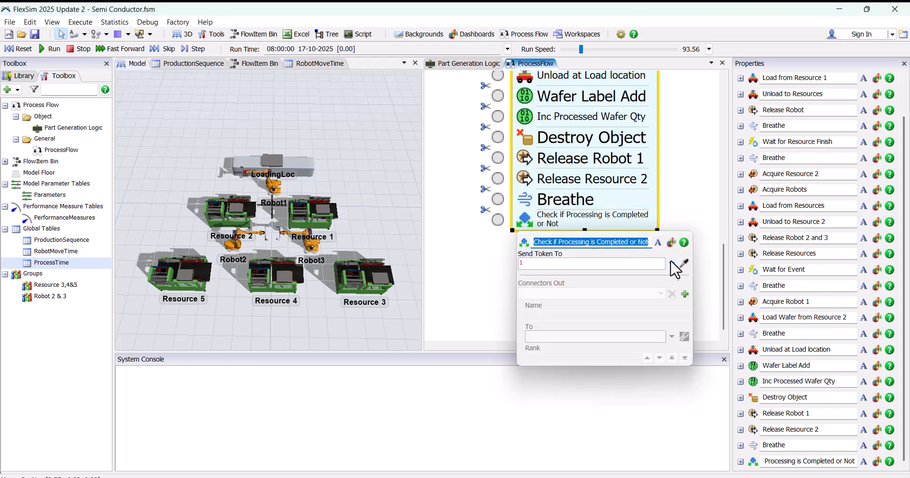
click(671, 263)
click(612, 349)
click(638, 284)
key(BackSpace)
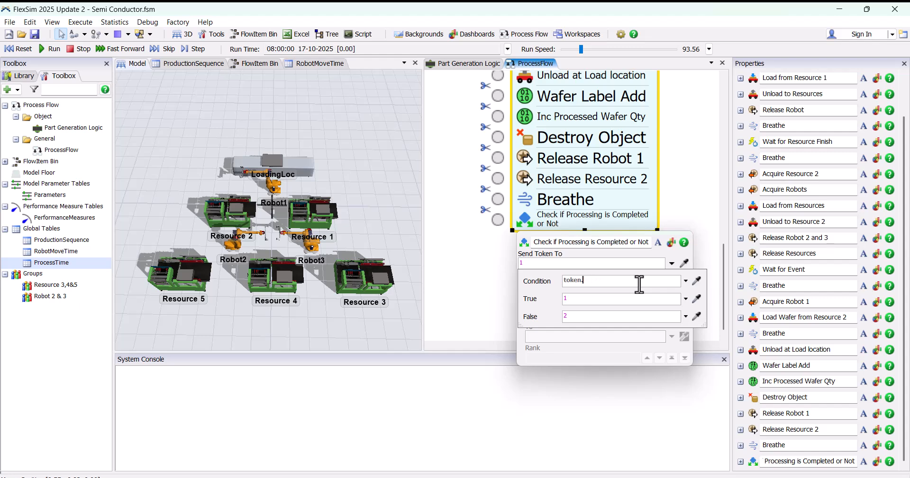
text(Block)
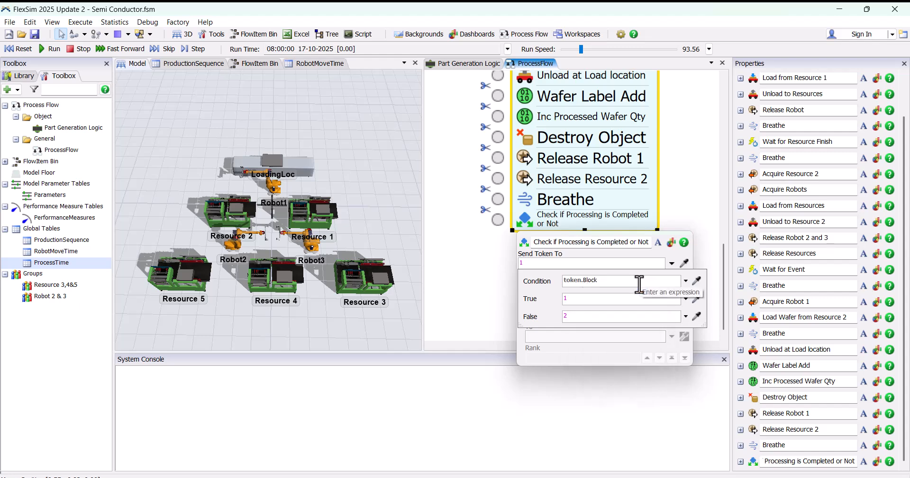
text(.)
key(Down)
key(Down)
key(Down)
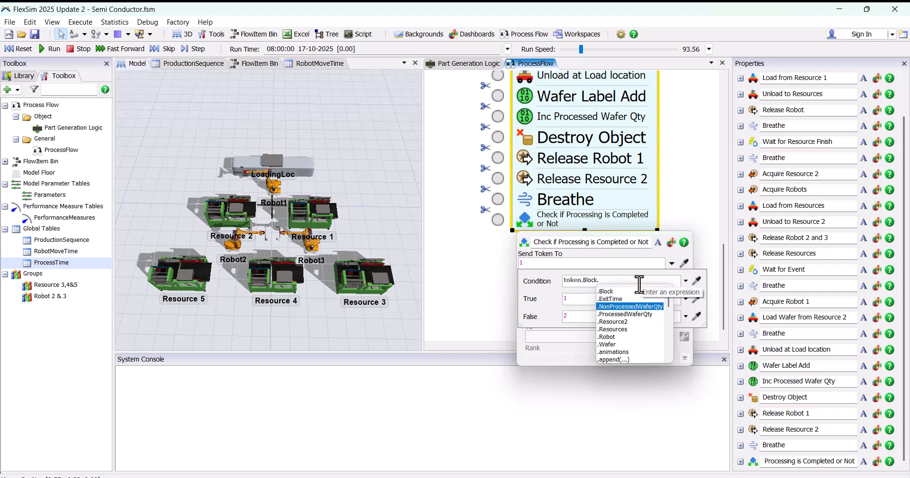
key(Return)
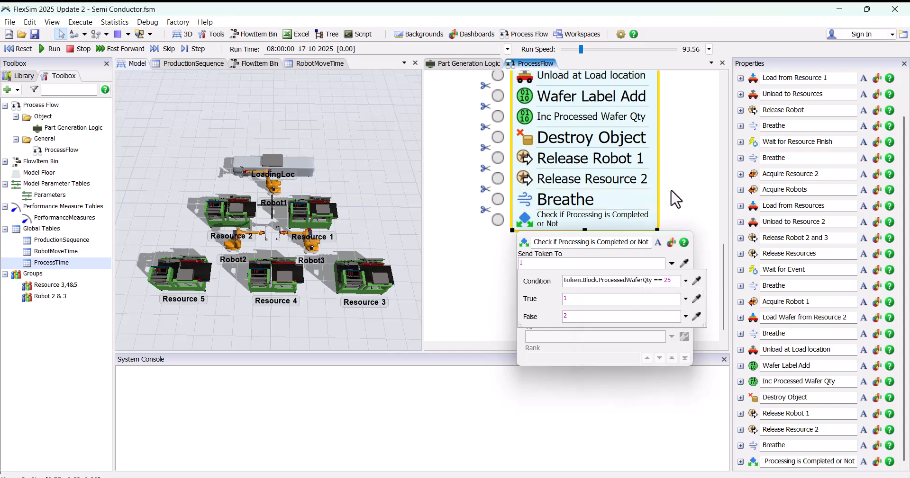
click(433, 237)
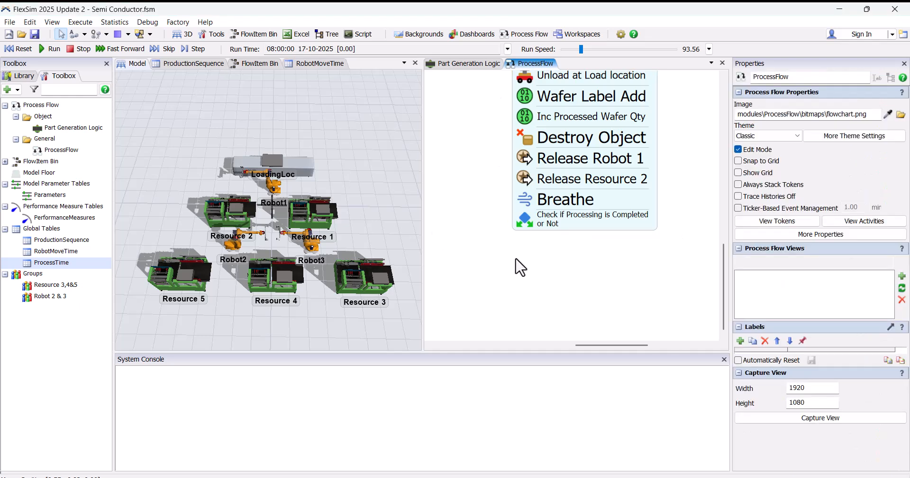
Step: Add a Move Object activity below the Decide activity and connect the Decide activity to it
scroll(521, 265, down, 1)
double_click(529, 254)
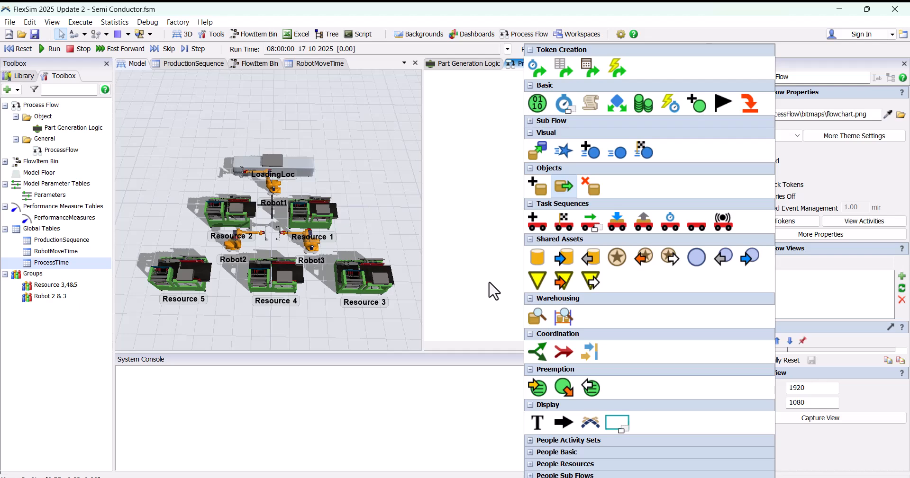
click(563, 186)
drag(583, 264, 532, 270)
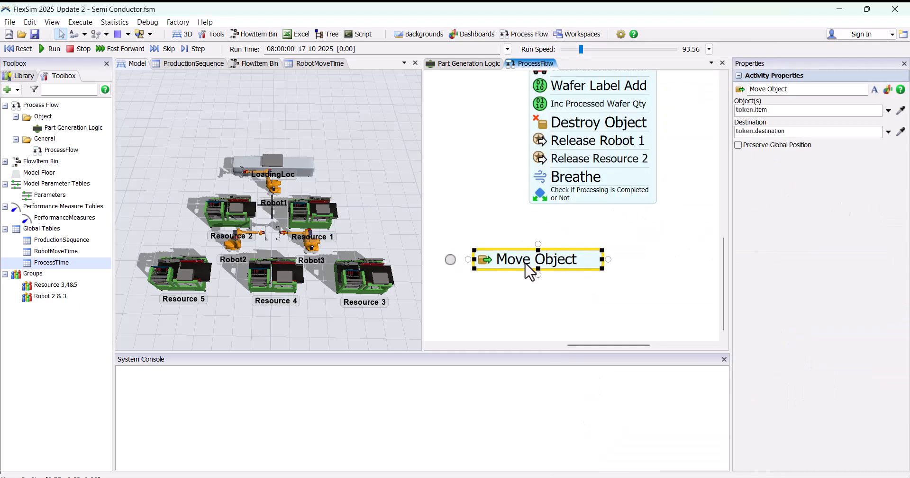
drag(539, 214, 541, 263)
drag(553, 299, 526, 244)
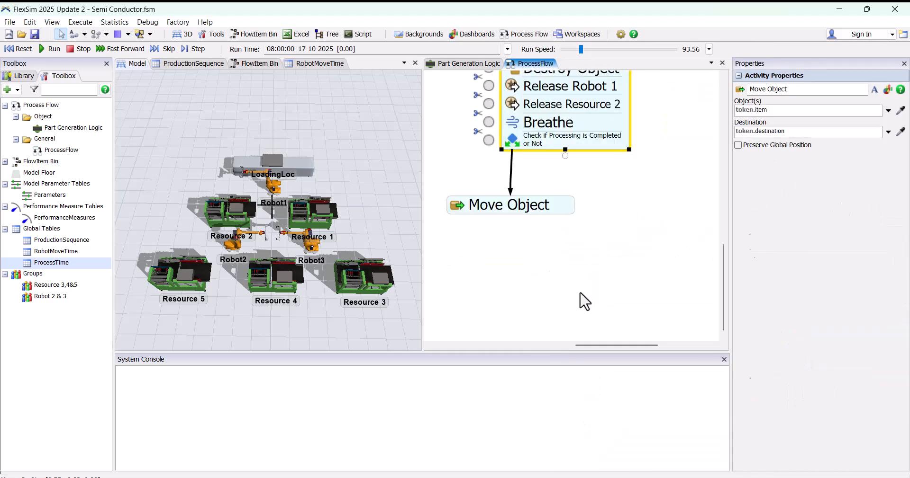
Step: Add a Sink activity beneath the Move Object activity
double_click(560, 265)
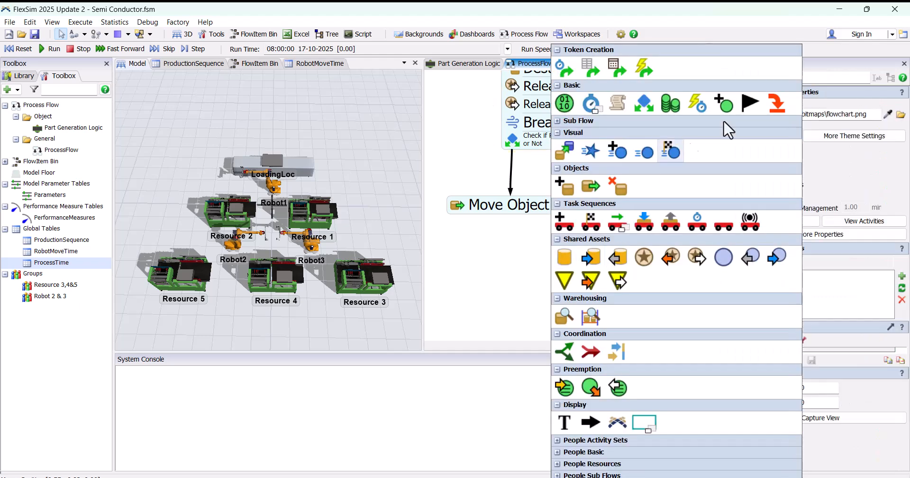
click(777, 103)
drag(640, 270, 624, 260)
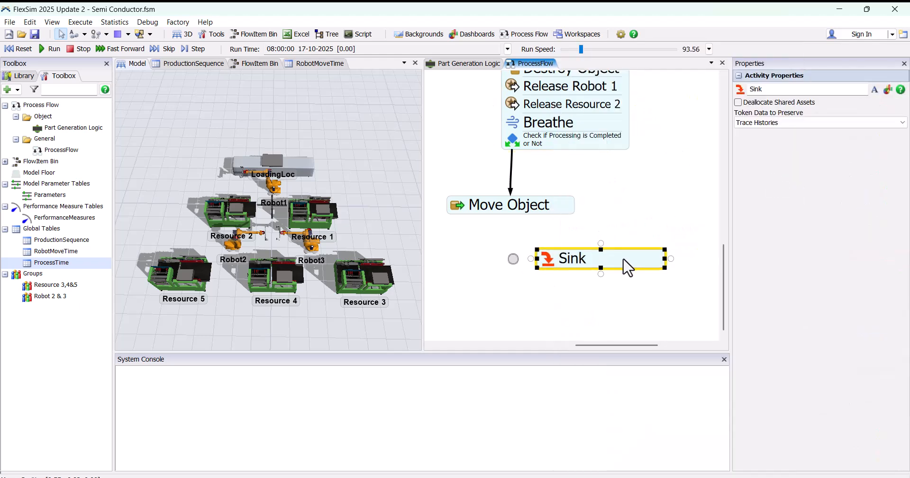
Step: Connect the Decide activity's second output to the Sink activity, and connect the Move Object activity to the same Sink
drag(614, 149, 616, 252)
drag(538, 214, 547, 253)
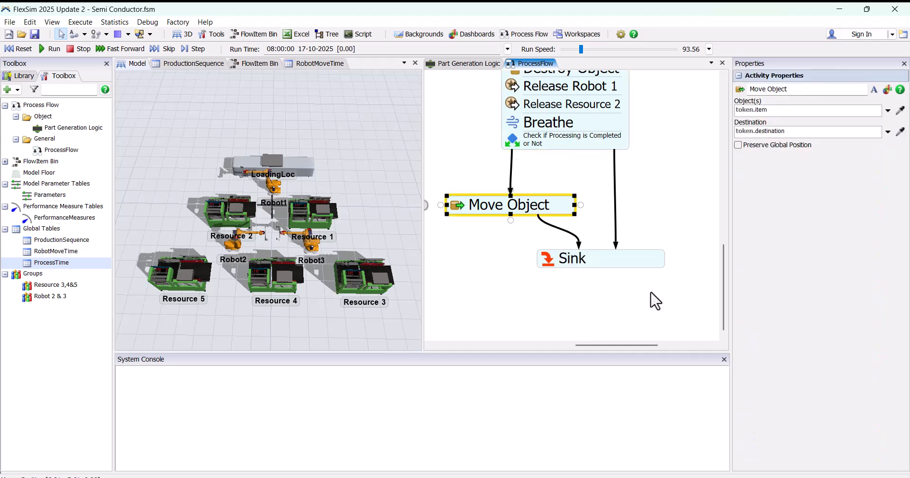
Step: Add a Sink object to the 3D model and place it in front of Resource 5
scroll(601, 300, down, 4)
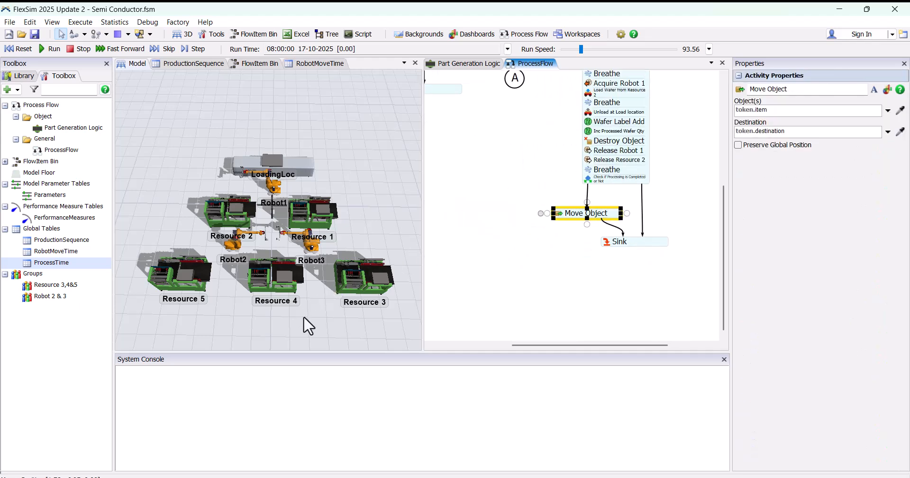
double_click(304, 318)
click(471, 144)
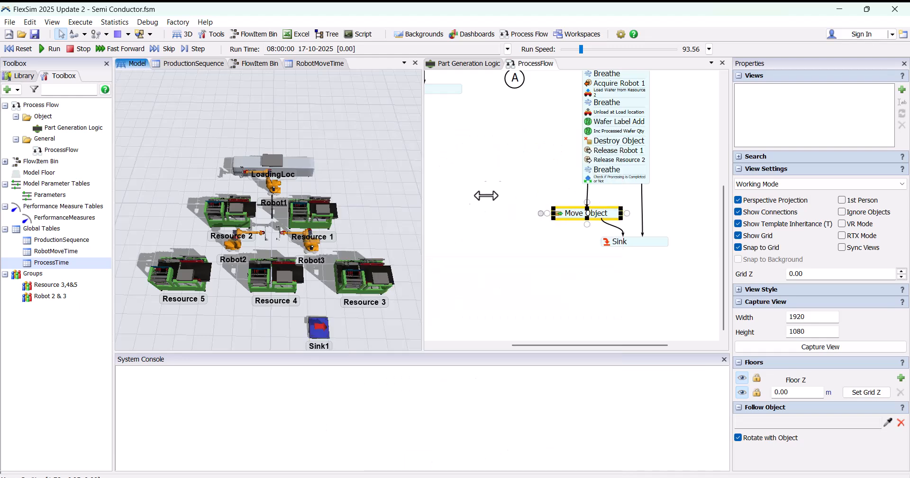
scroll(356, 317, down, 2)
drag(351, 313, 367, 251)
drag(345, 261, 213, 261)
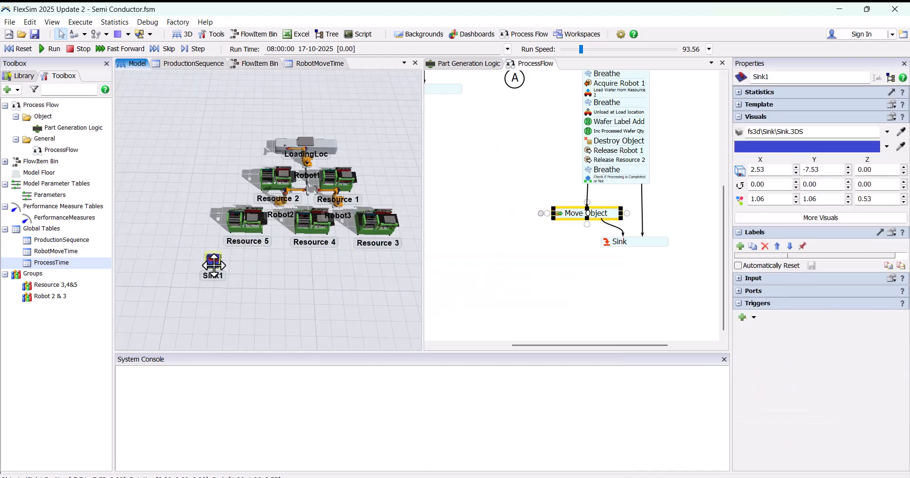
Step: Make the Move Object activity move the token.Block label's object to Sink1 in the 3D model, and save the model
scroll(610, 232, up, 4)
click(504, 196)
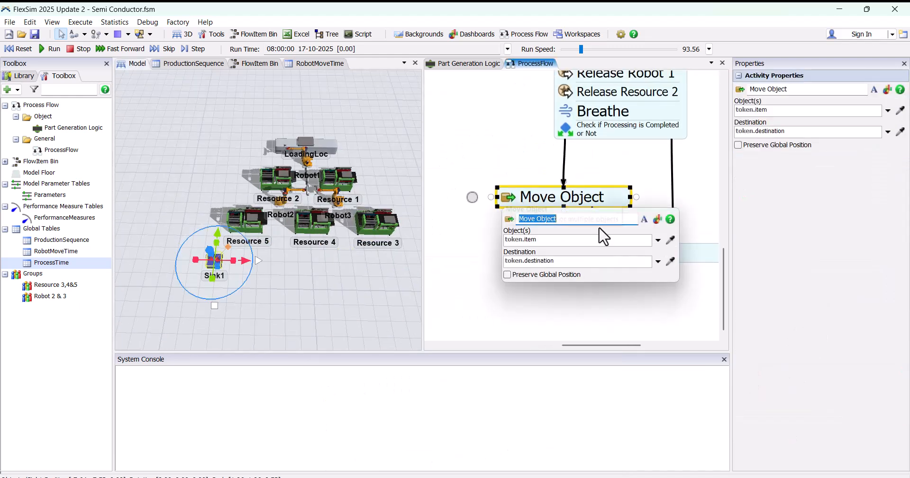
click(657, 241)
mouse_move(575, 284)
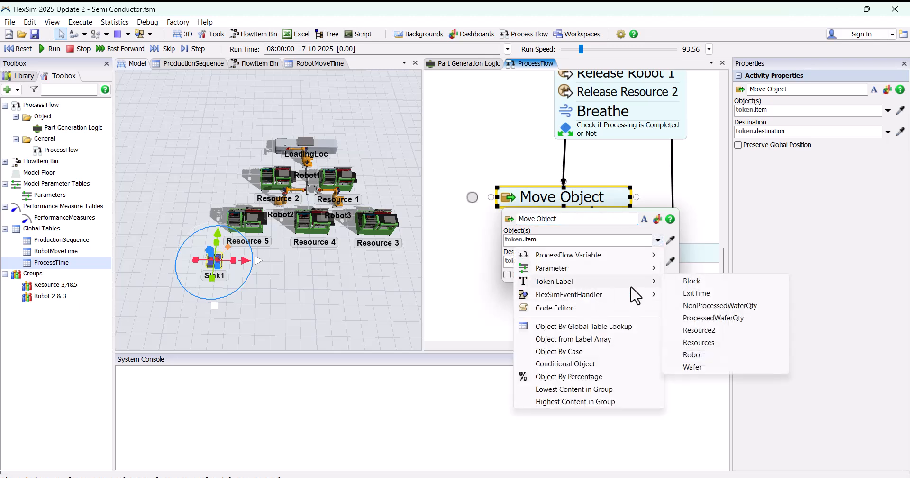
click(706, 280)
click(671, 261)
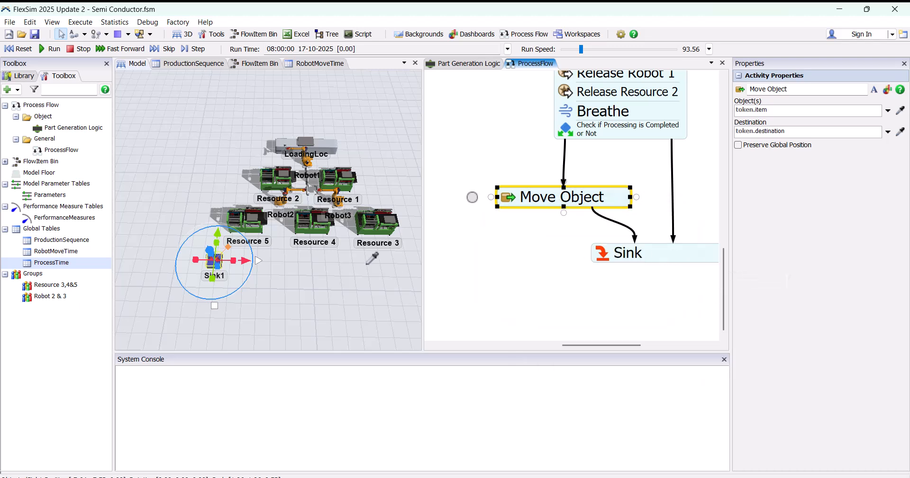
click(242, 263)
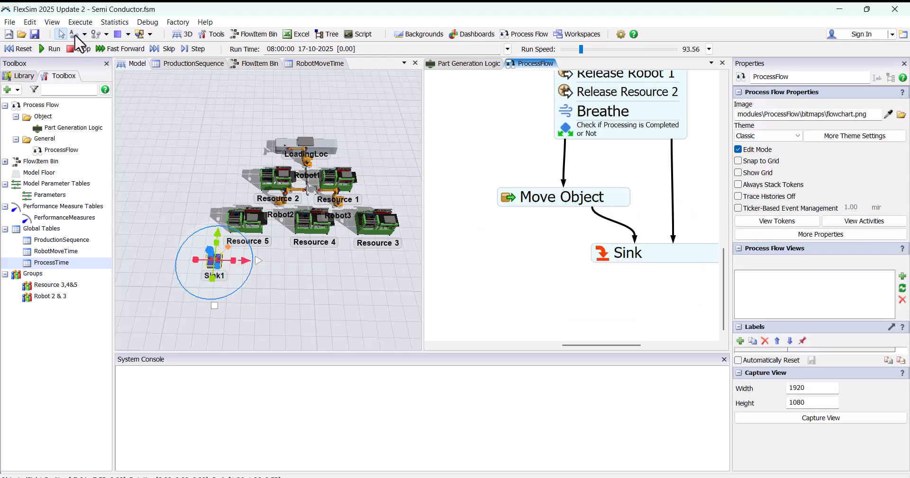
click(35, 34)
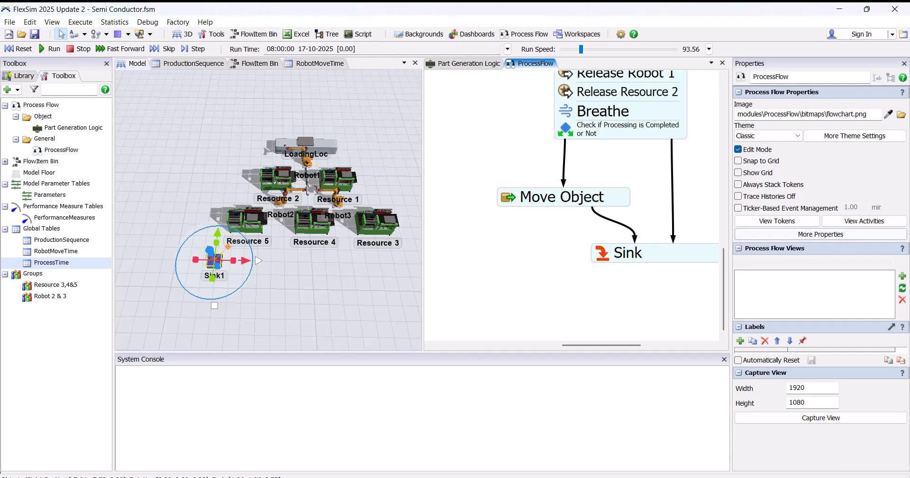
Step: Run the simulation with the whole process flow in view to check the wafer movement, and stop it
scroll(592, 261, down, 8)
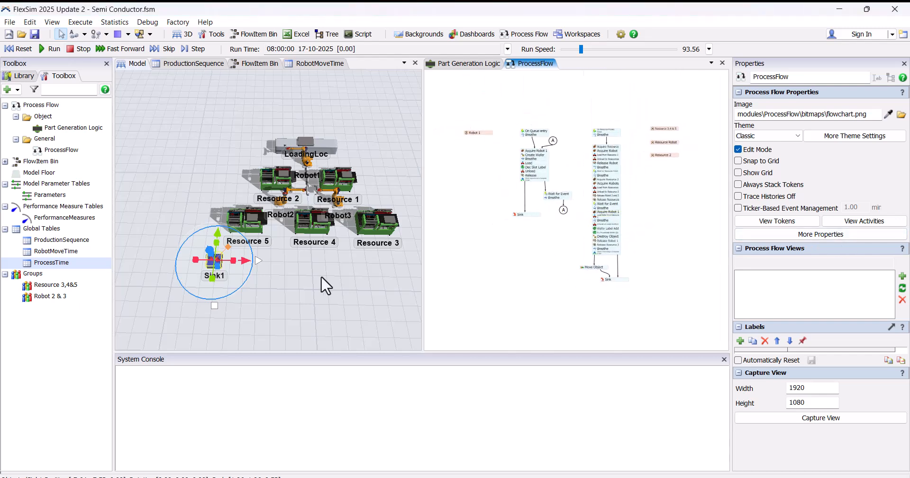
click(326, 277)
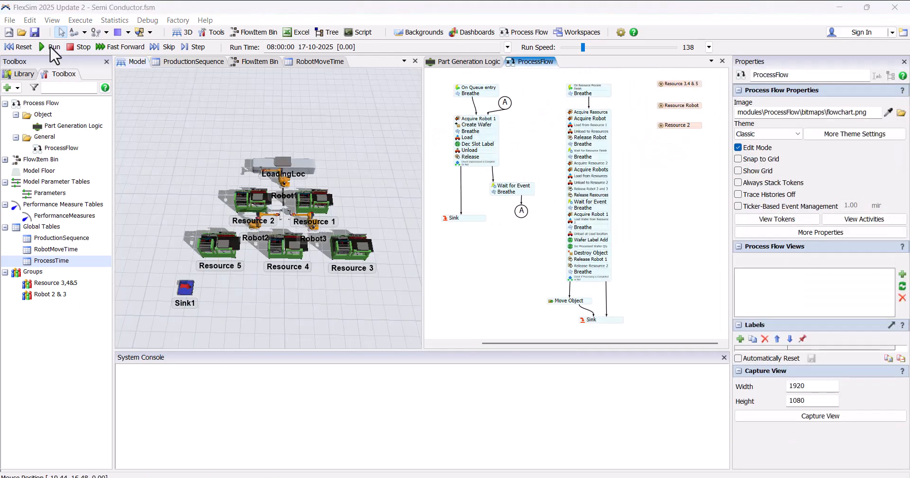
click(51, 48)
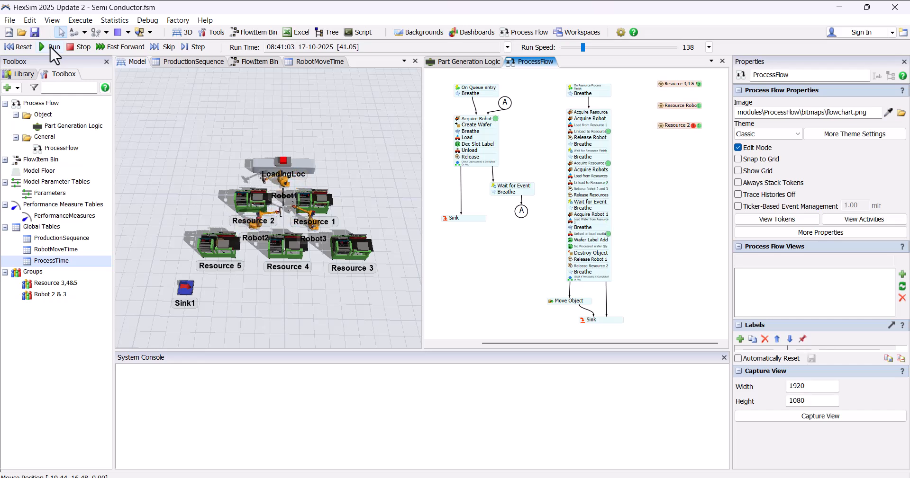
click(78, 47)
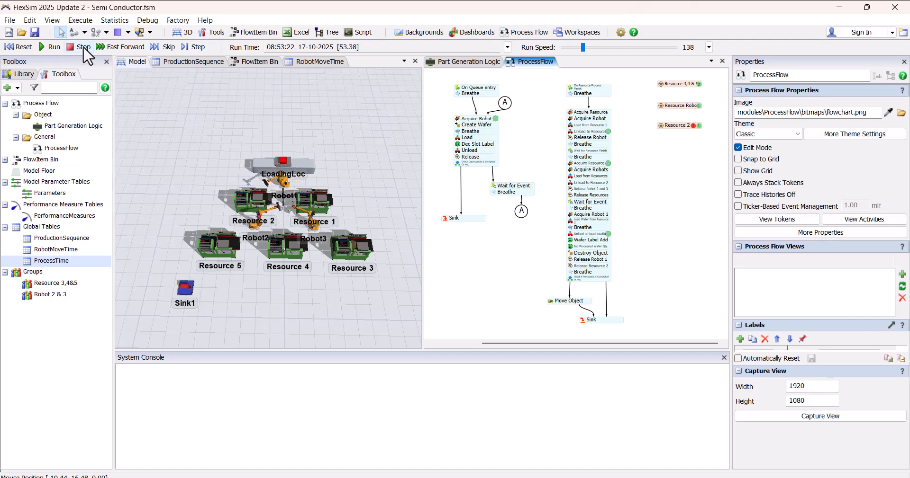